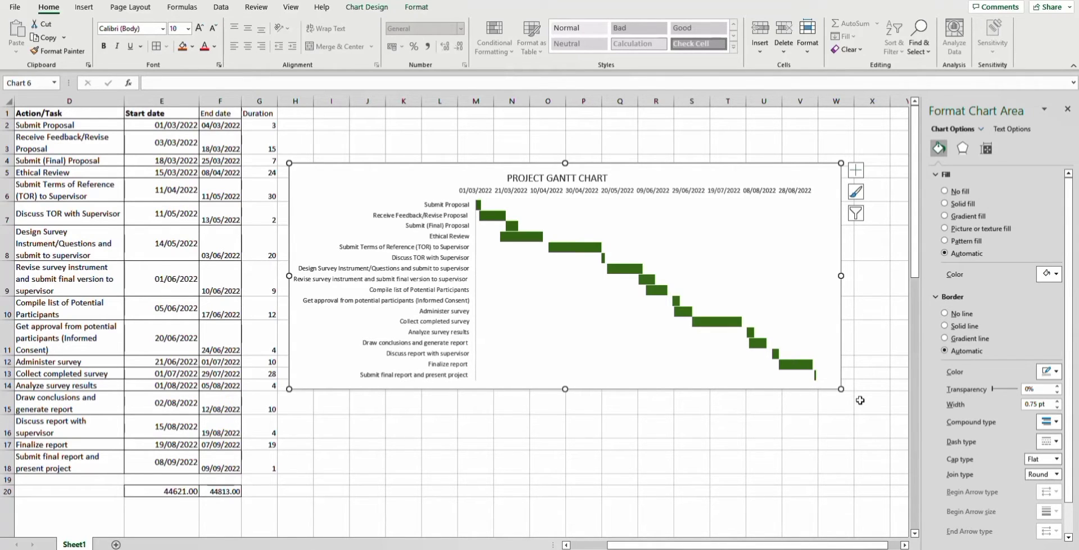
- Delete the existing project Gantt chart from the worksheet
drag(860, 400, 631, 358)
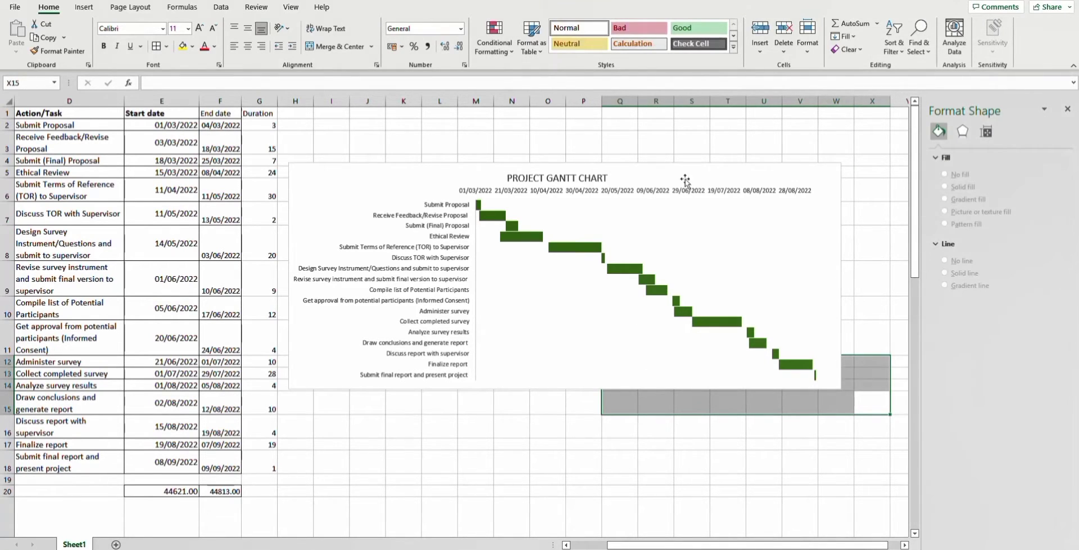
click(686, 167)
key(Delete)
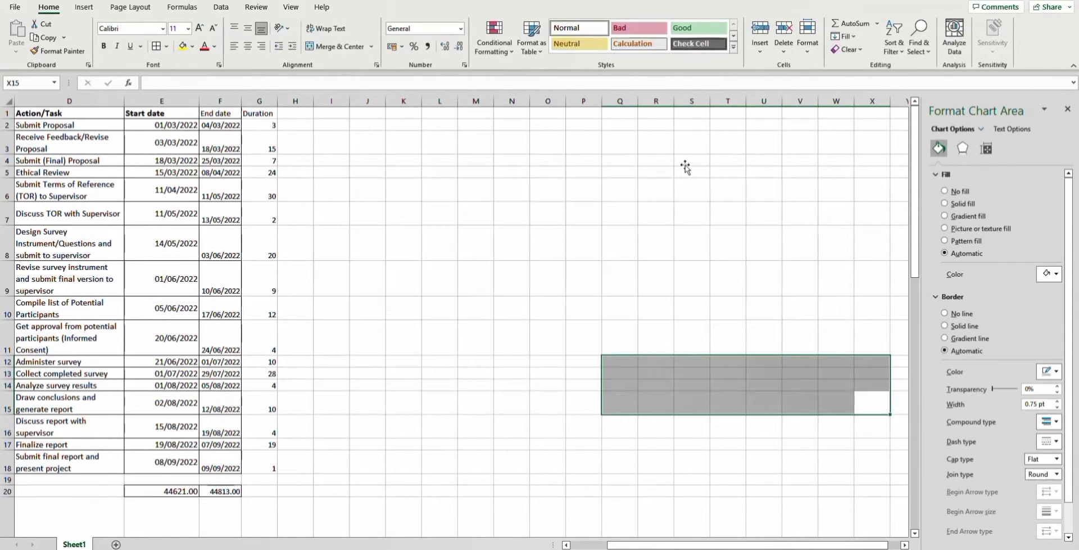
click(590, 289)
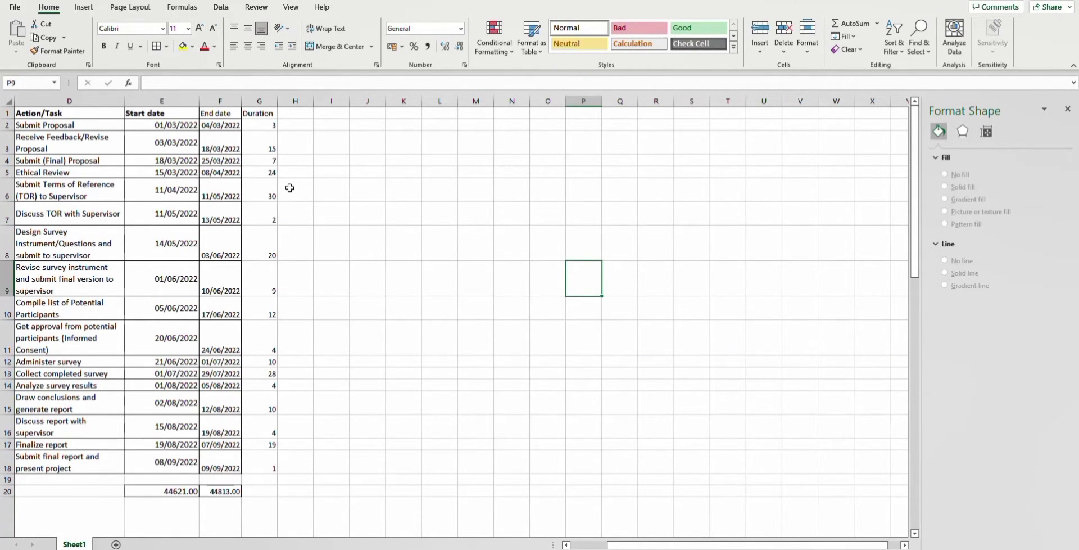
- Delete the entire Duration column G from the task table
click(257, 100)
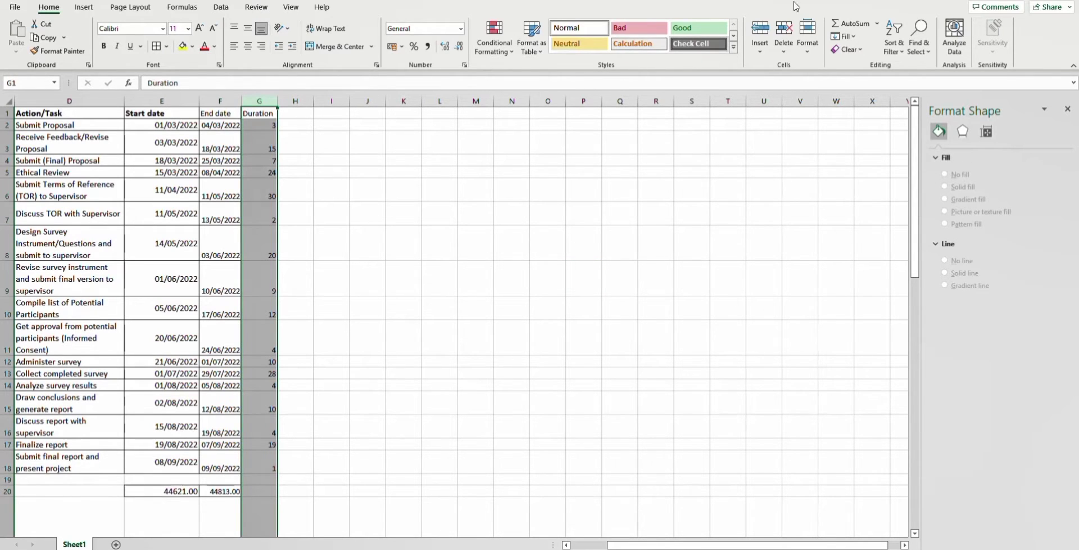
click(787, 32)
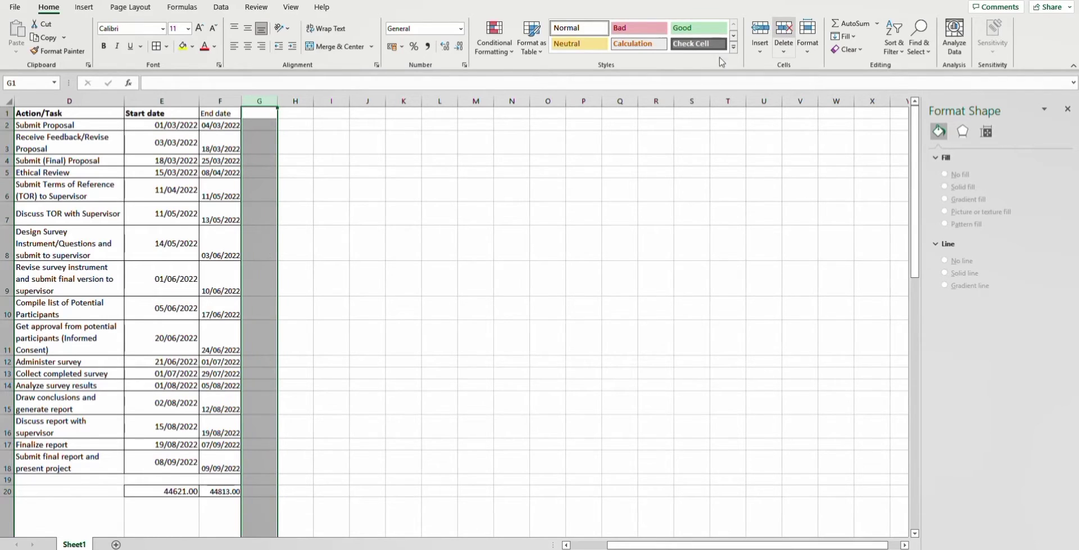
click(374, 278)
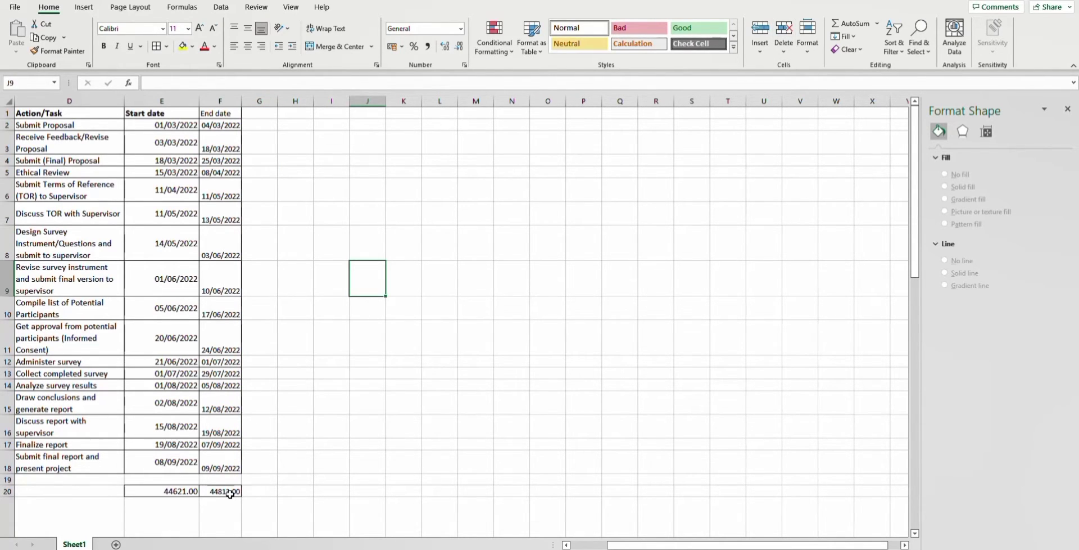
- Clear the numeric date values below the Start date and End date columns in E20:F21
click(218, 510)
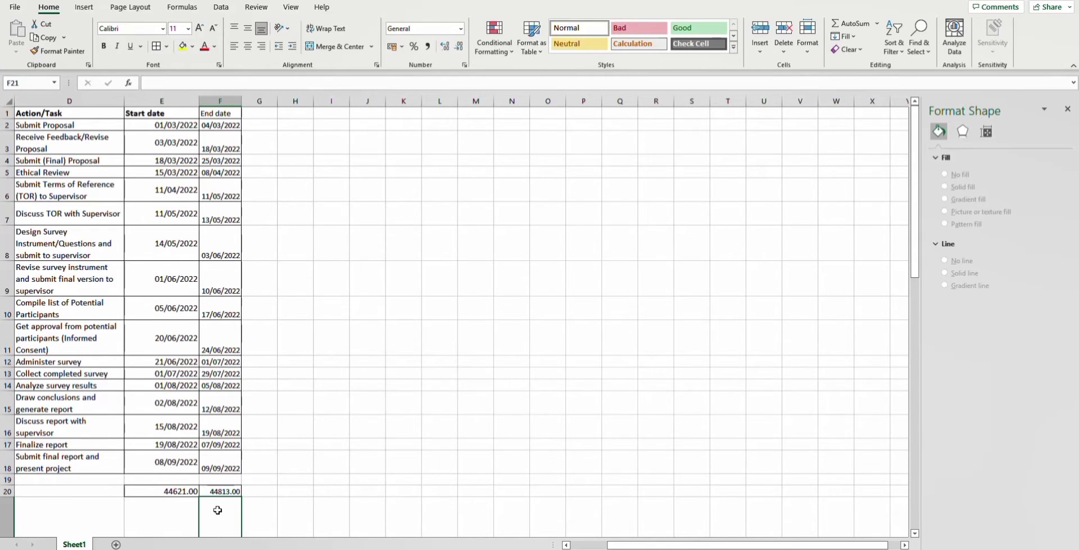
drag(218, 510, 182, 494)
key(Delete)
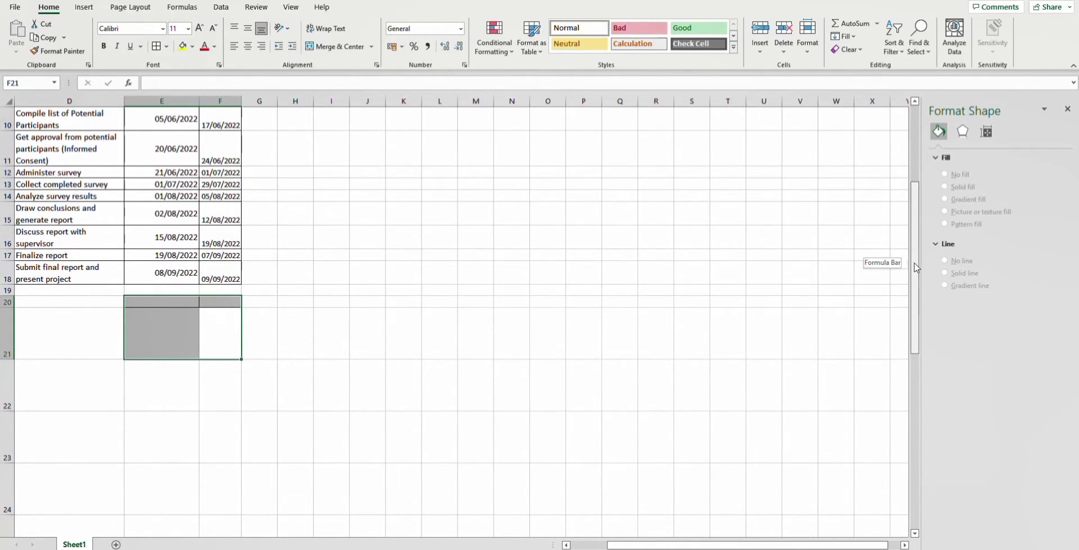
scroll(916, 267, up, 3)
click(510, 212)
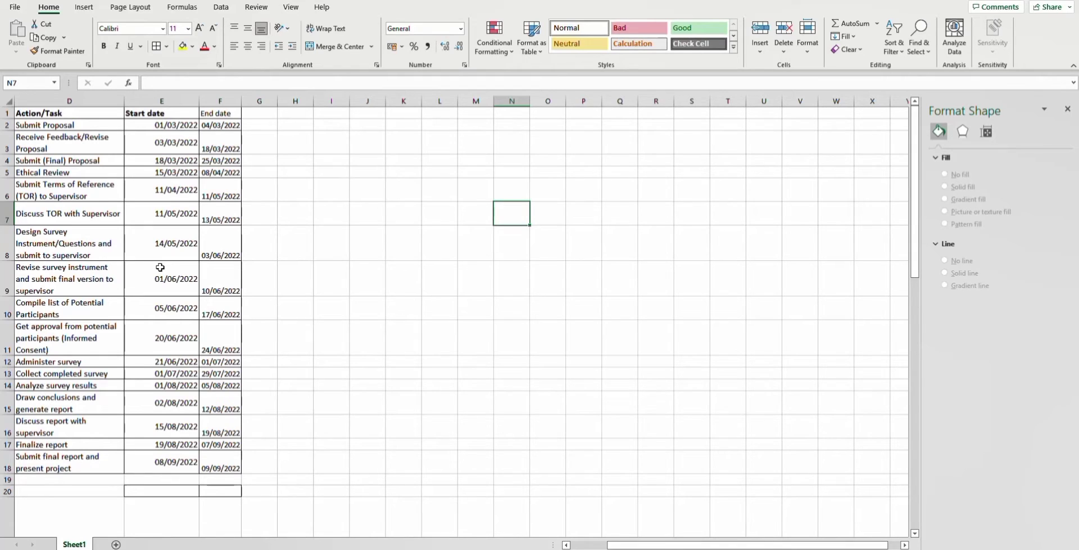
- Add the header "Duration" in cell G1 beside the End date column
click(259, 115)
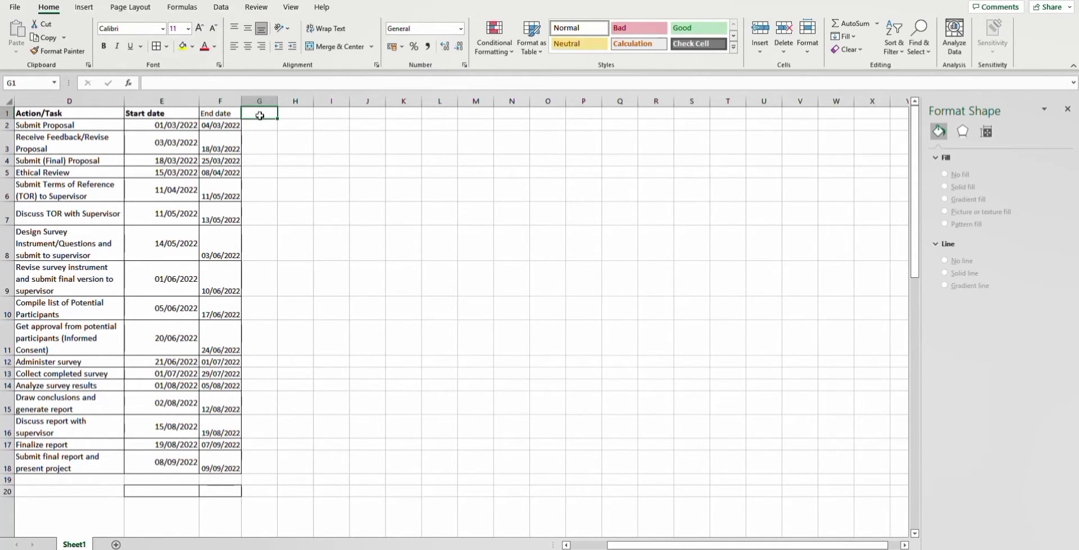
text(Du)
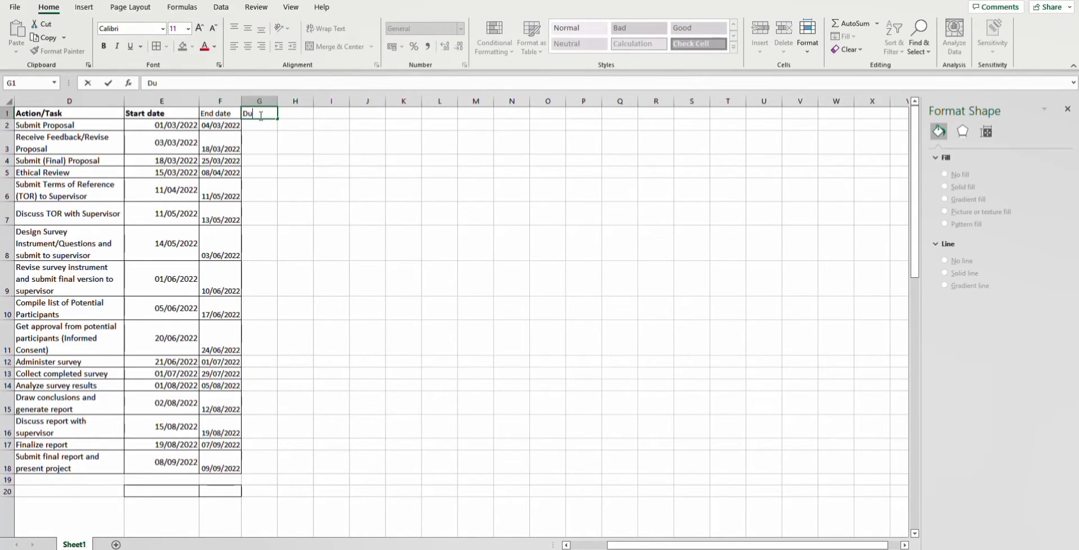
text(ration)
- Calculate the first task's duration in G2 as end date minus start date with the formula =F2-E2
click(260, 126)
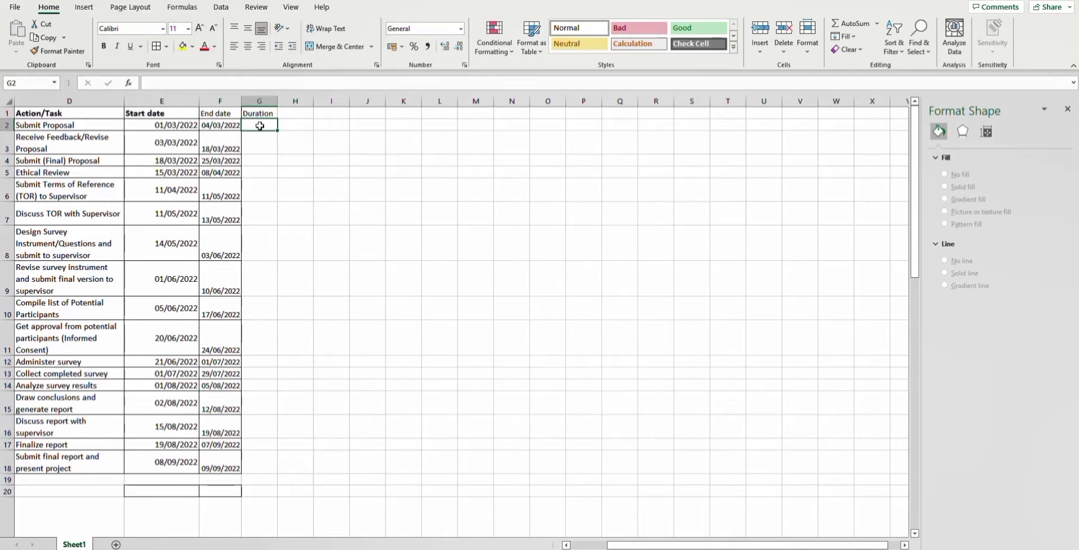
text(=)
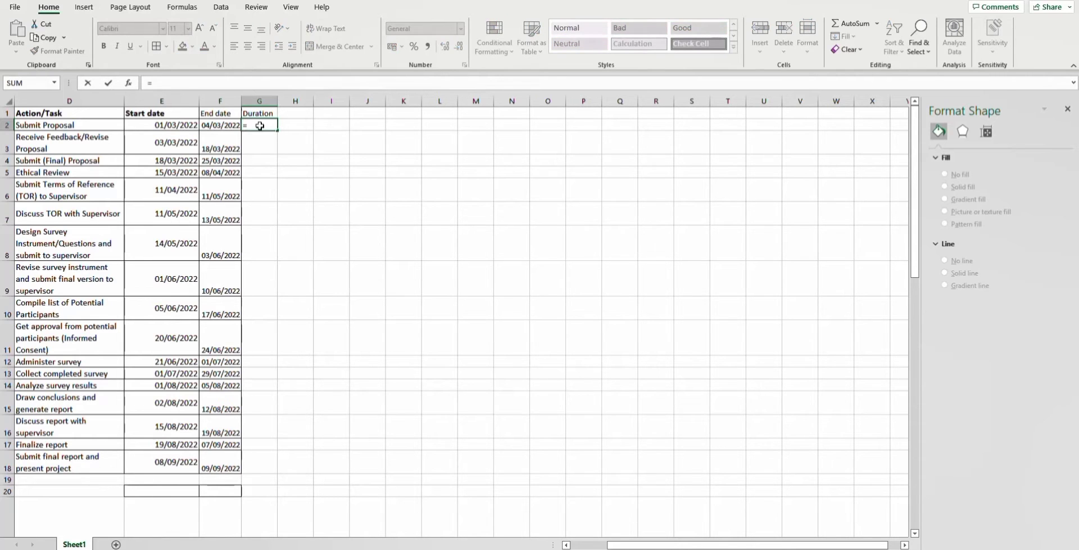
click(225, 126)
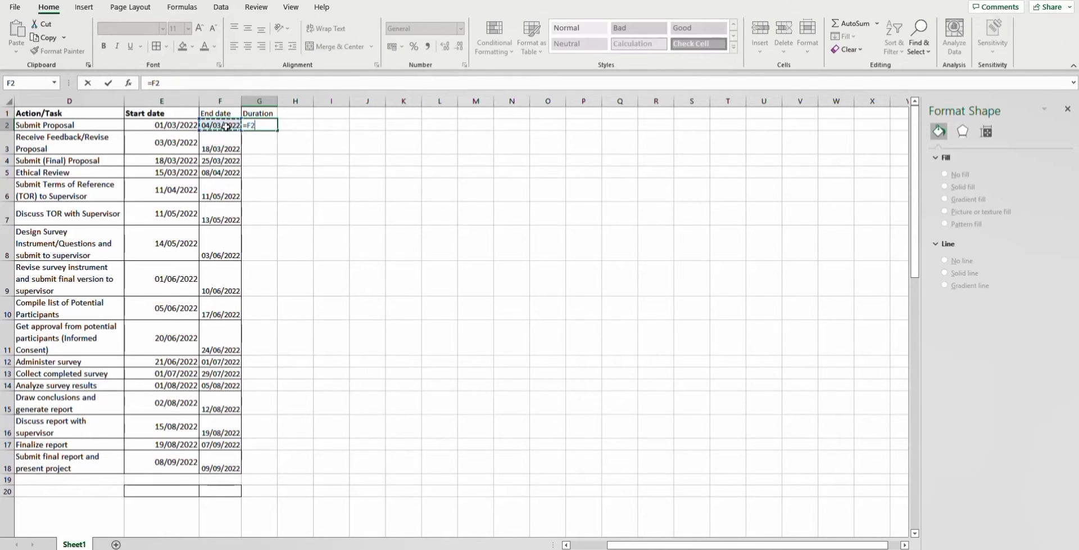
text(-)
click(178, 127)
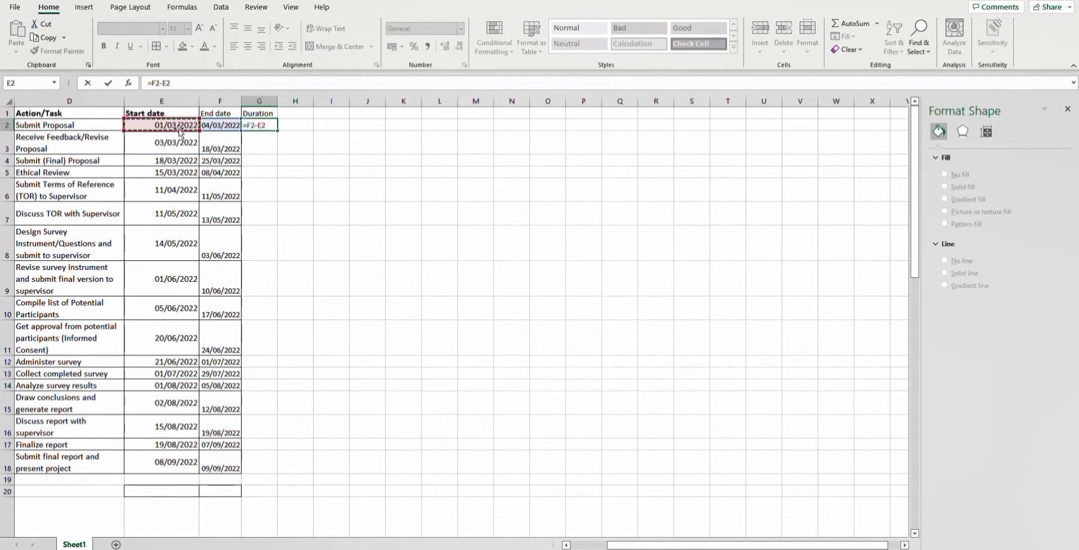
key(Return)
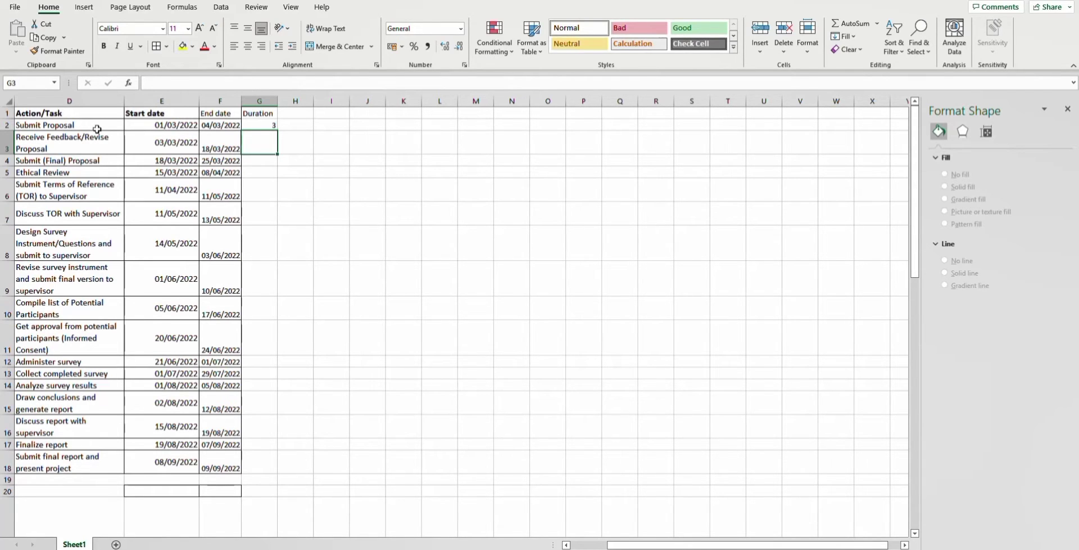
- Fill the duration formula from G2 down through G18 for all remaining tasks
click(269, 123)
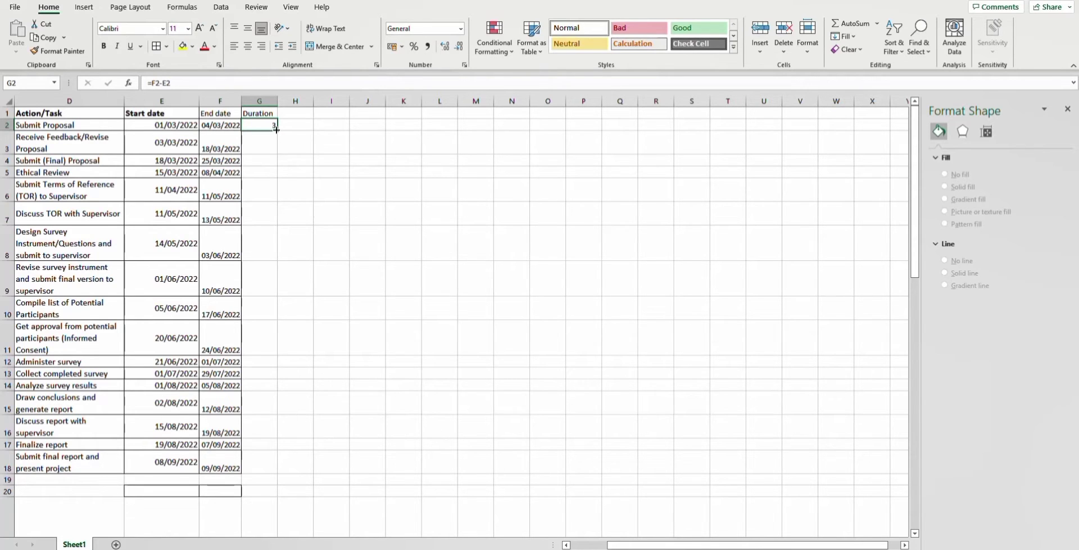
double_click(275, 129)
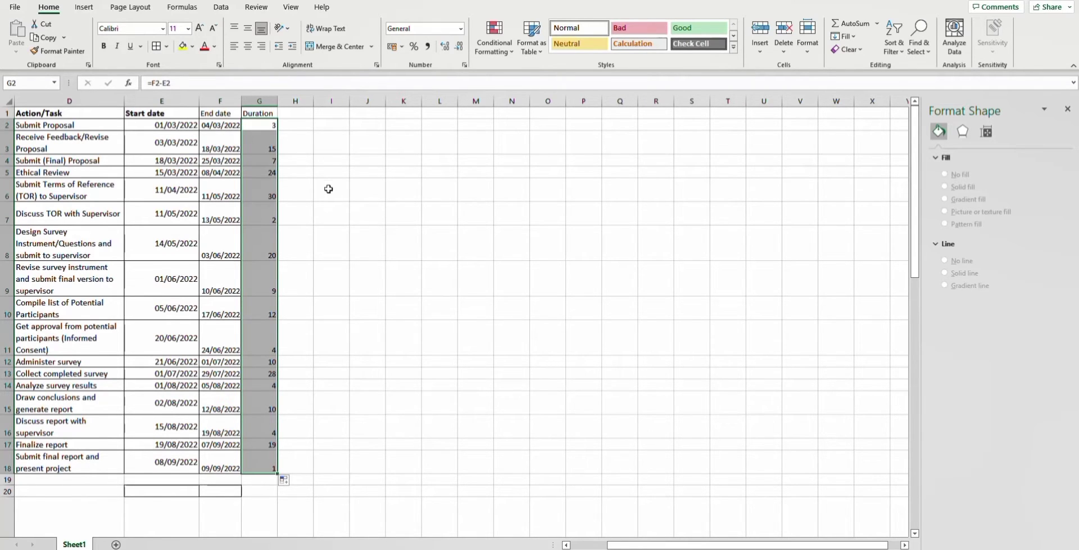
click(344, 218)
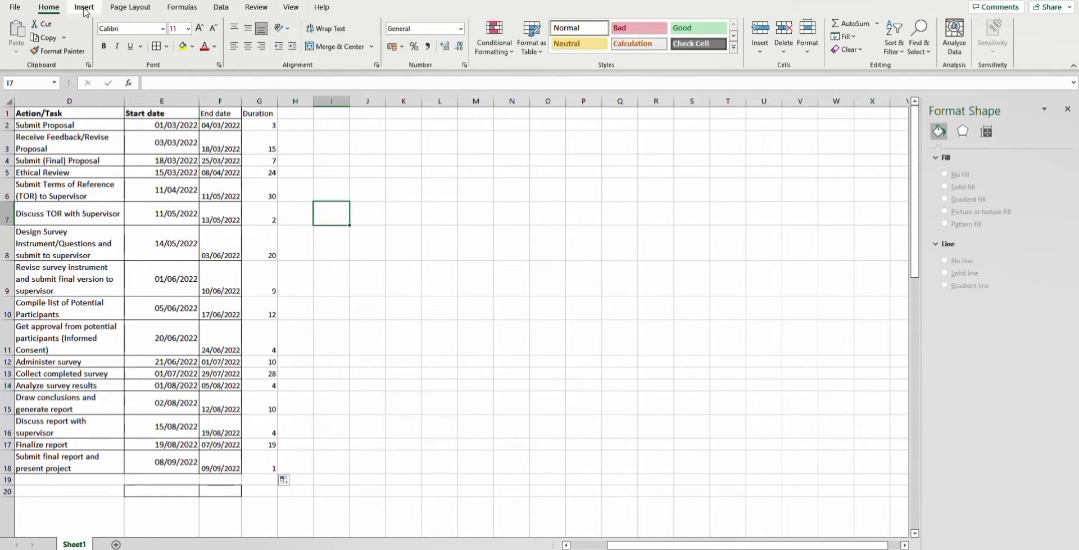
- Insert a blank 2-D stacked bar chart from an empty cell away from the task table
click(416, 135)
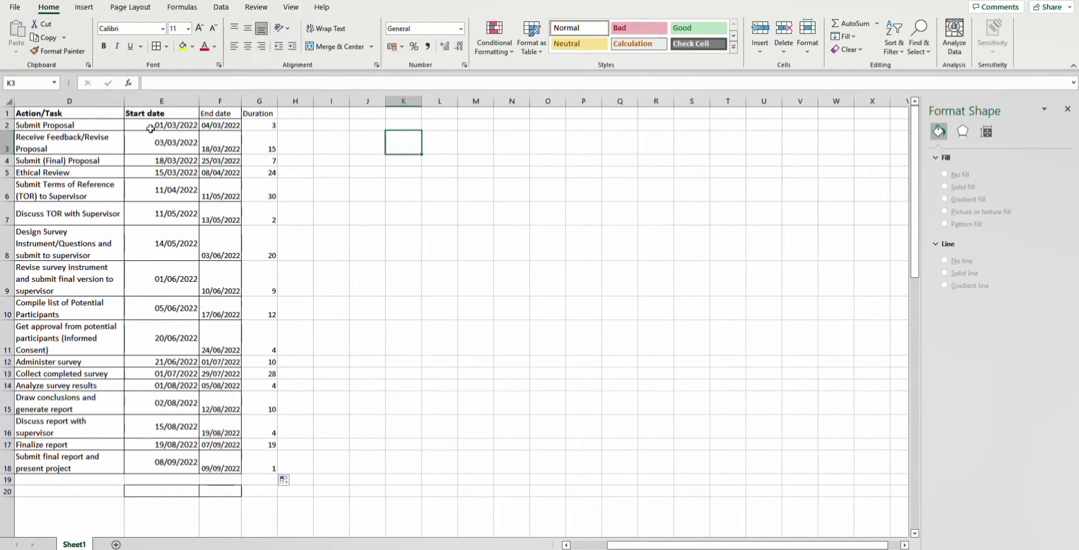
click(84, 8)
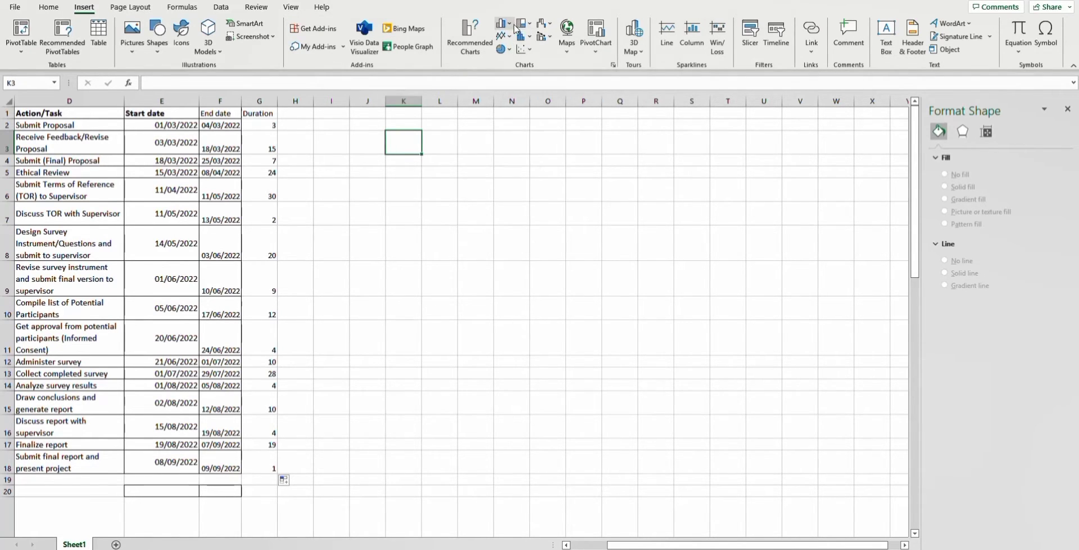
click(511, 25)
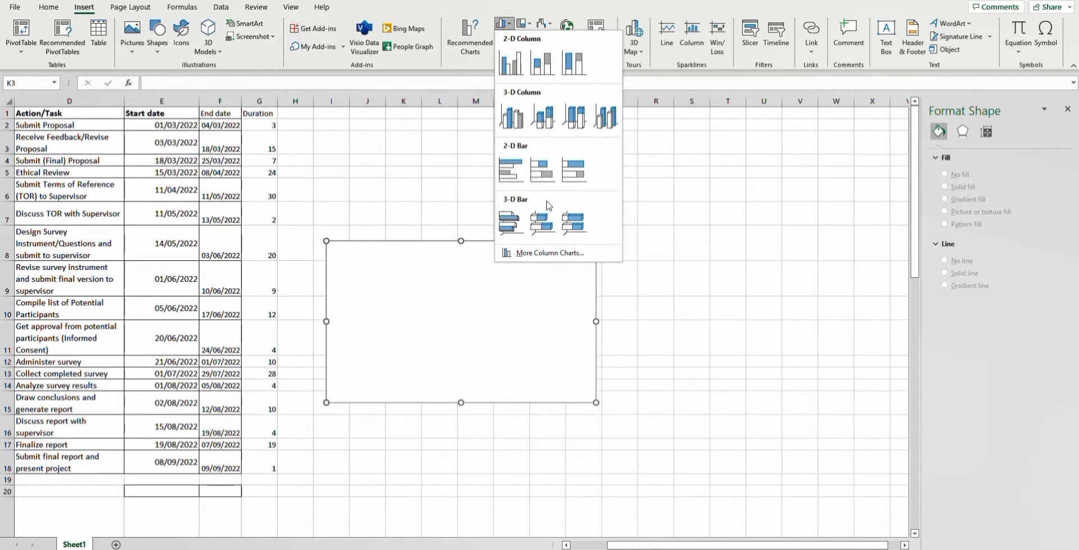
click(544, 173)
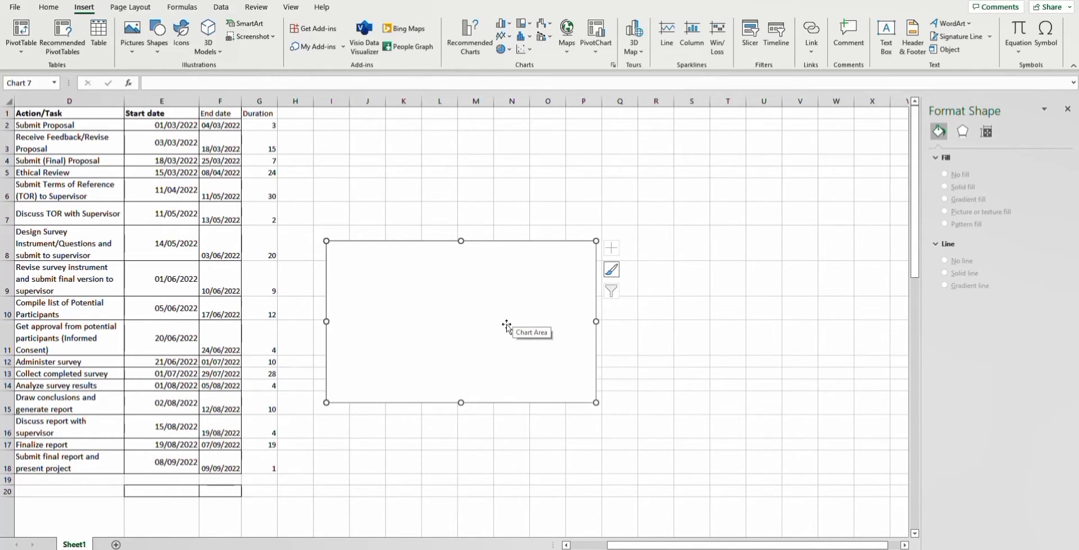
- Add a Start date series to the chart's data source, named from E1 with values from E2:E18
click(540, 297)
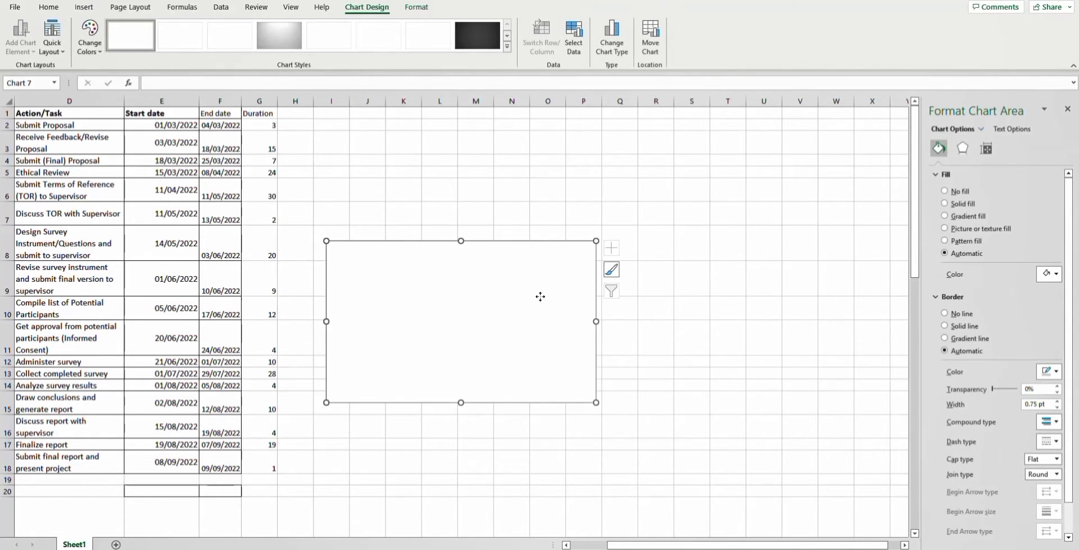
right_click(540, 296)
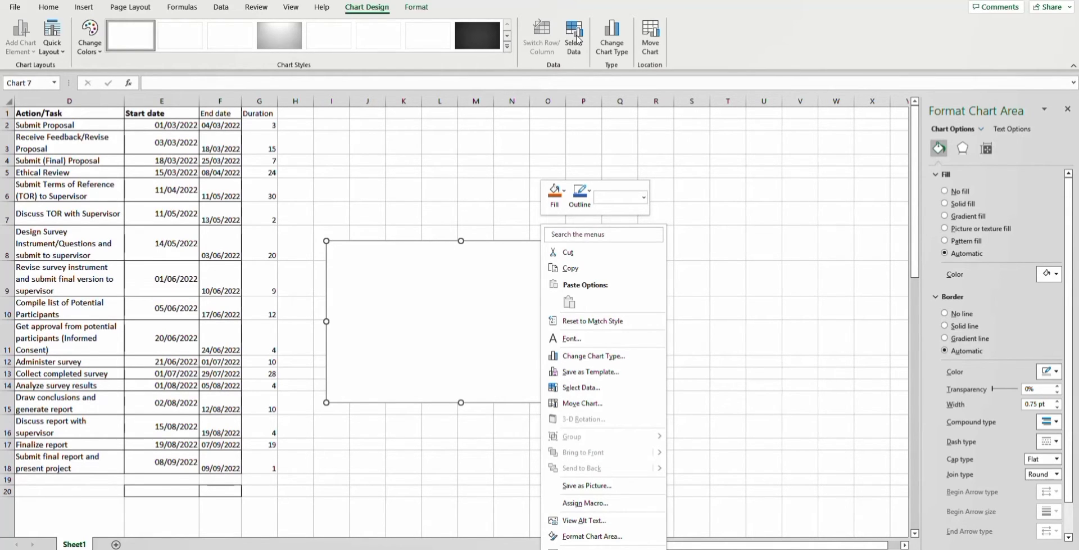
click(585, 392)
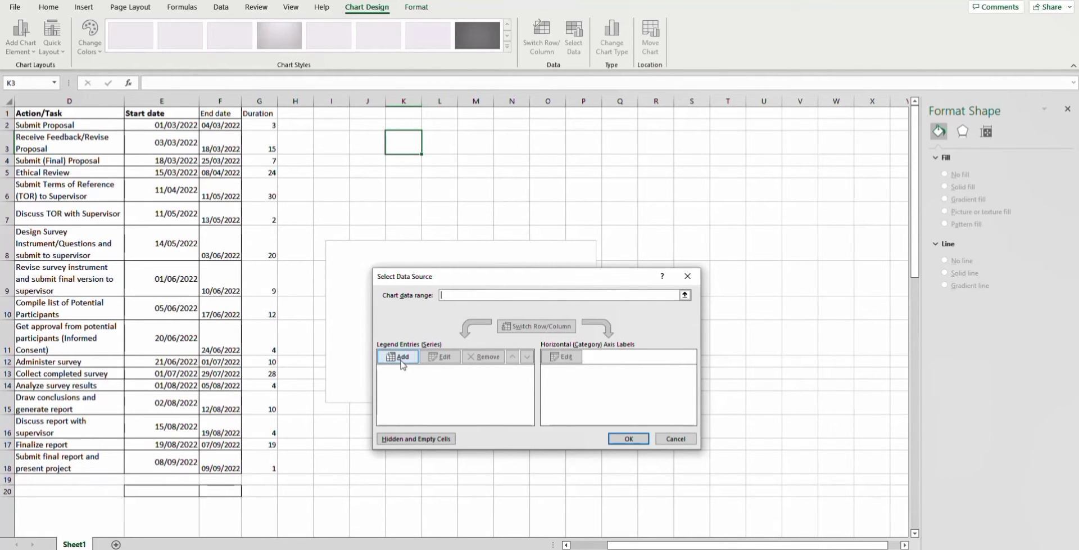
click(402, 360)
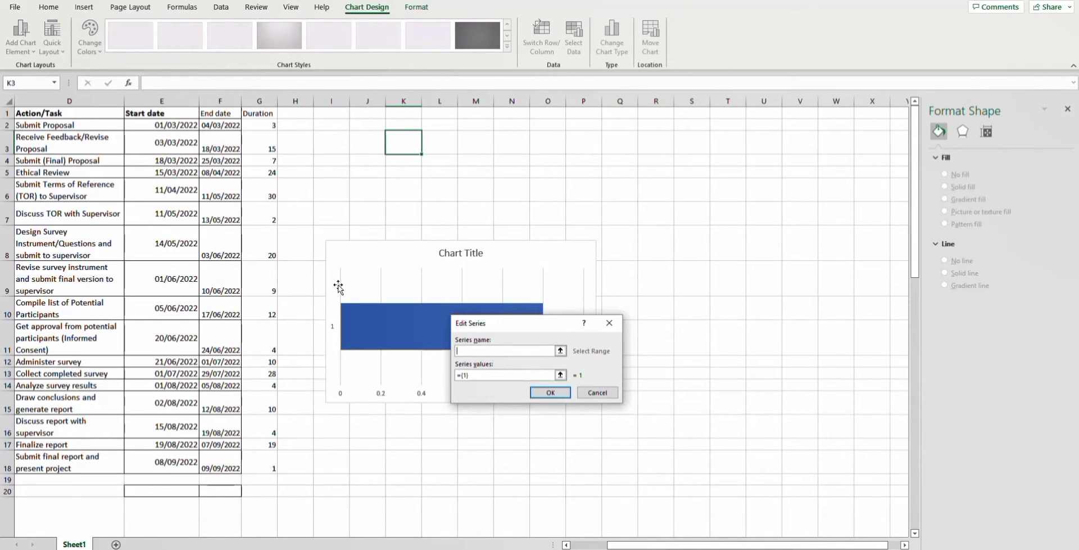
click(161, 114)
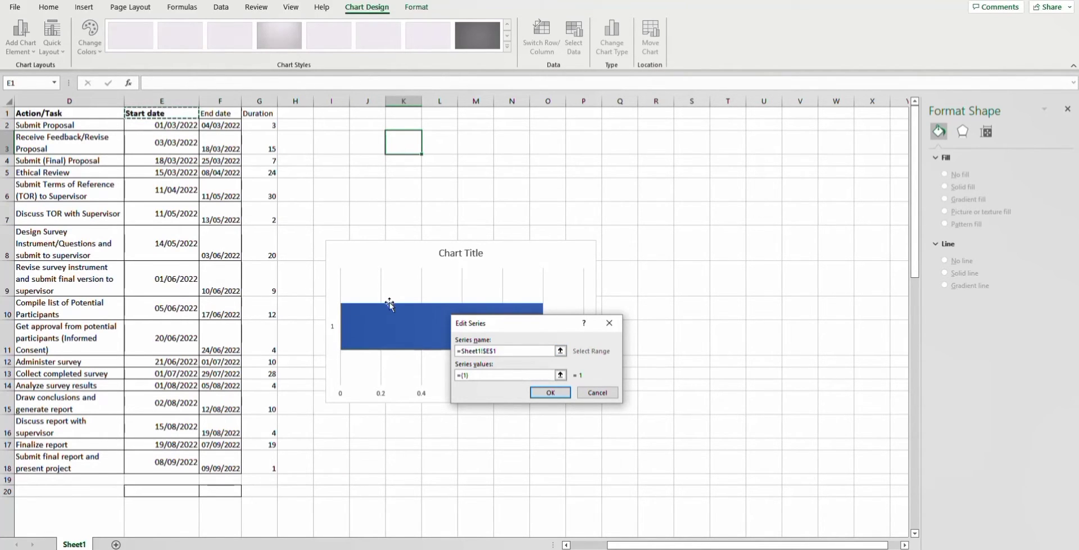
click(482, 375)
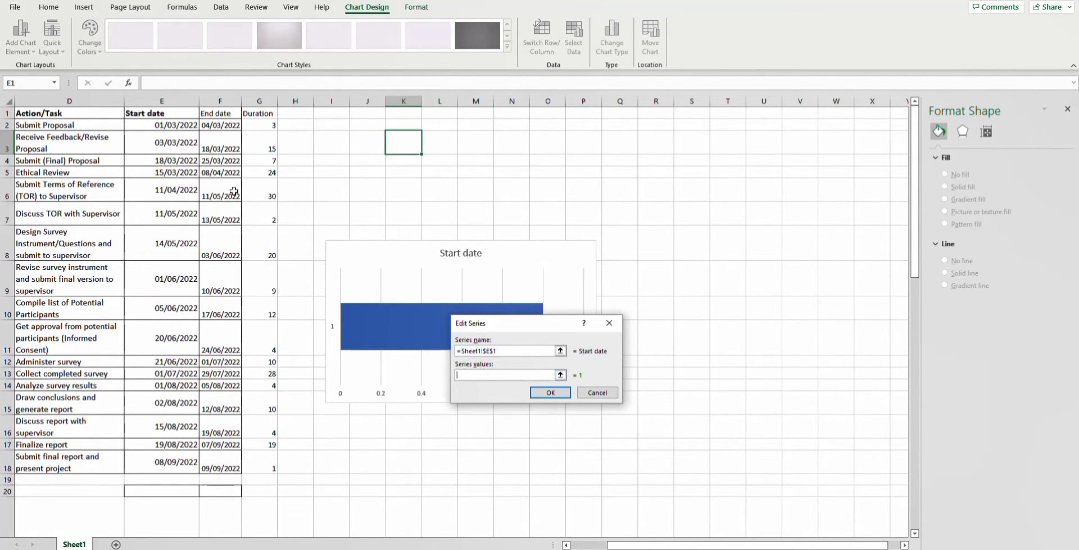
click(175, 126)
drag(175, 125, 150, 472)
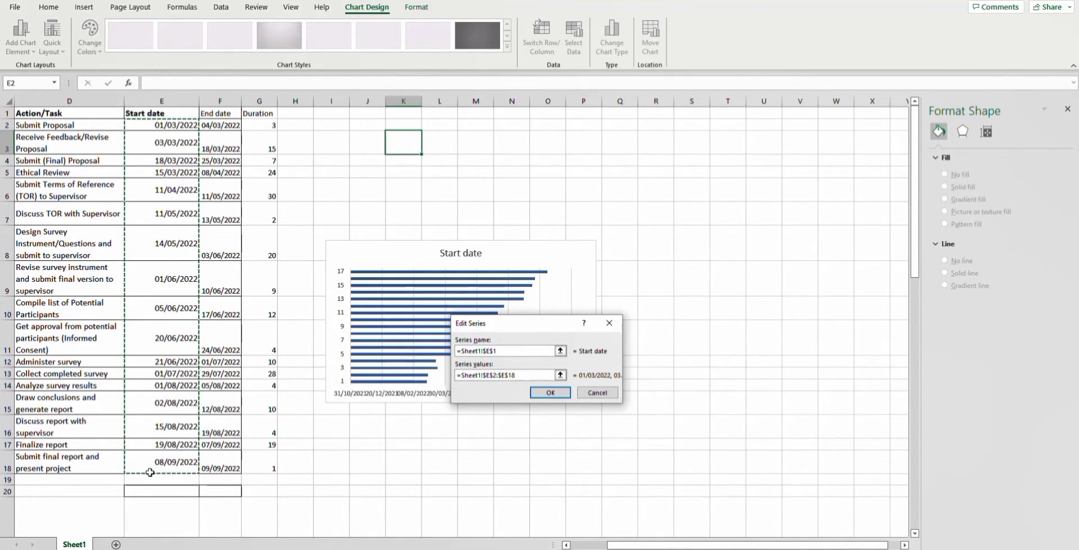
click(550, 392)
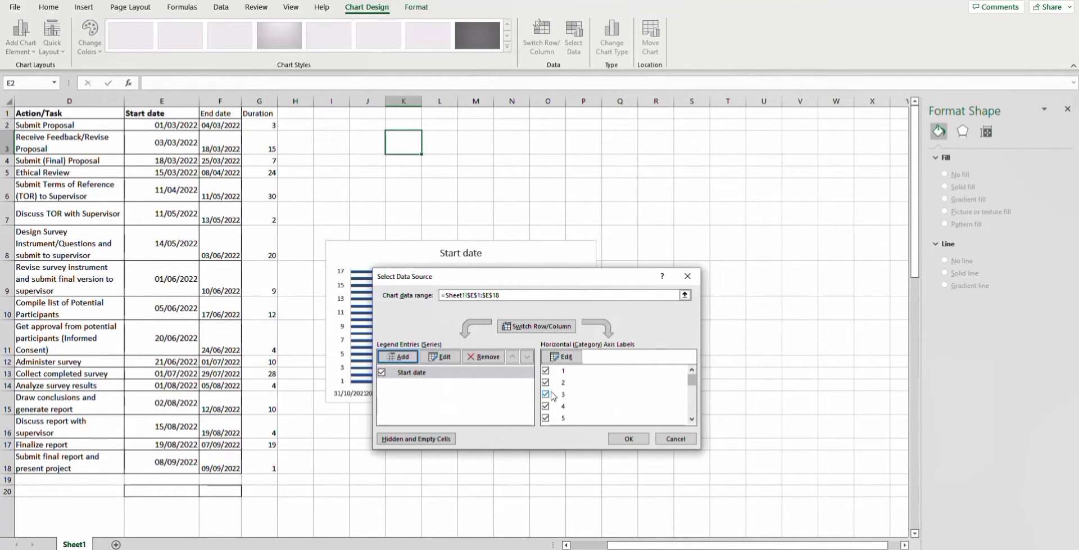
- Add a Duration series to the chart's data source, named from G1 with values from G2:G18
click(407, 362)
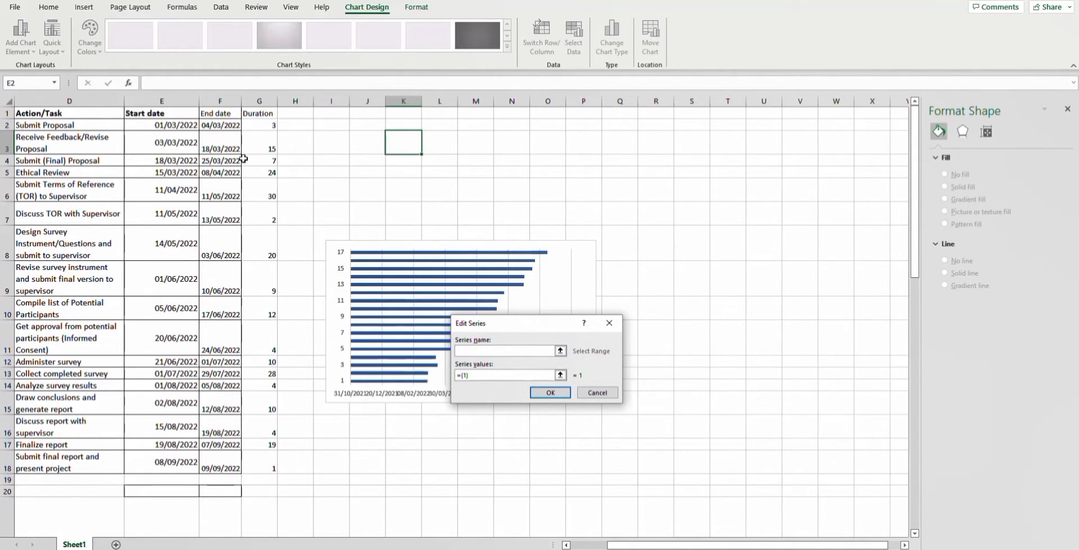
click(256, 113)
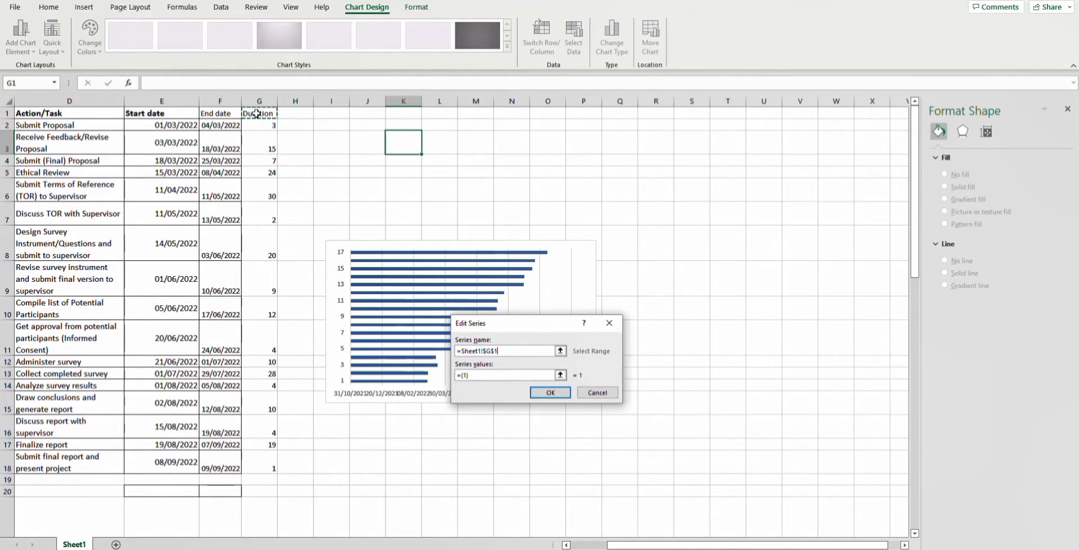
click(477, 376)
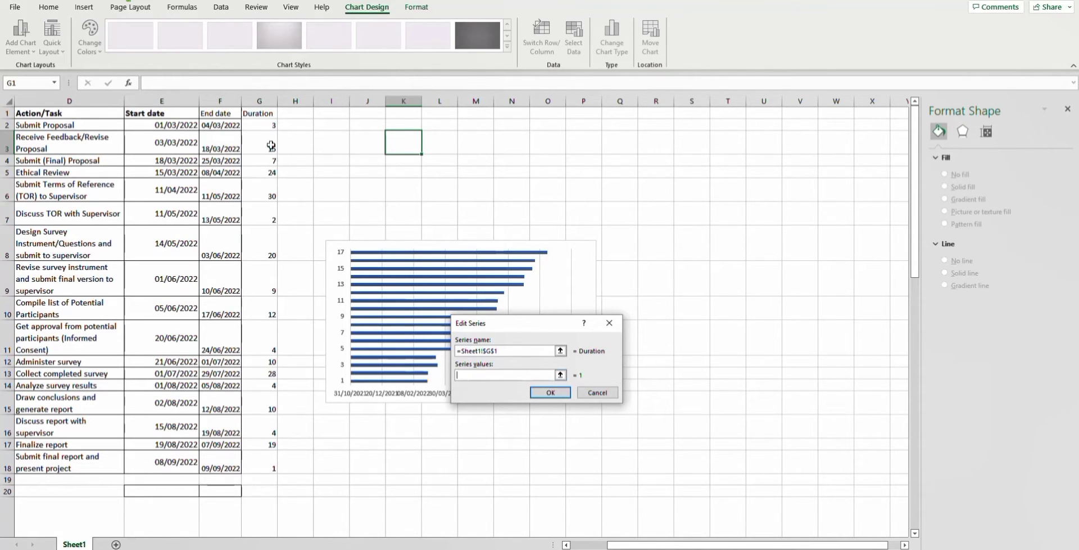
drag(264, 126, 265, 468)
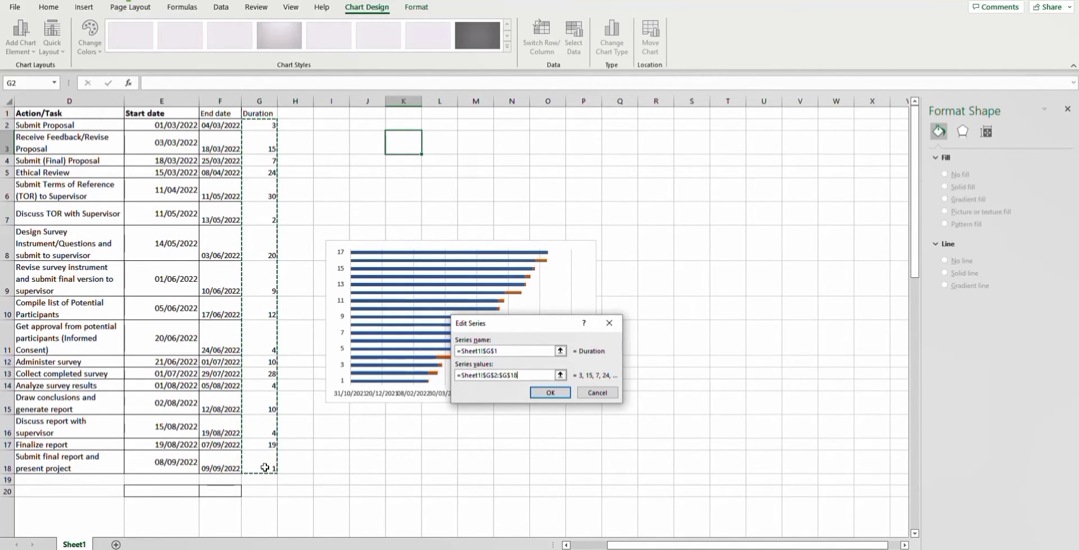
click(553, 393)
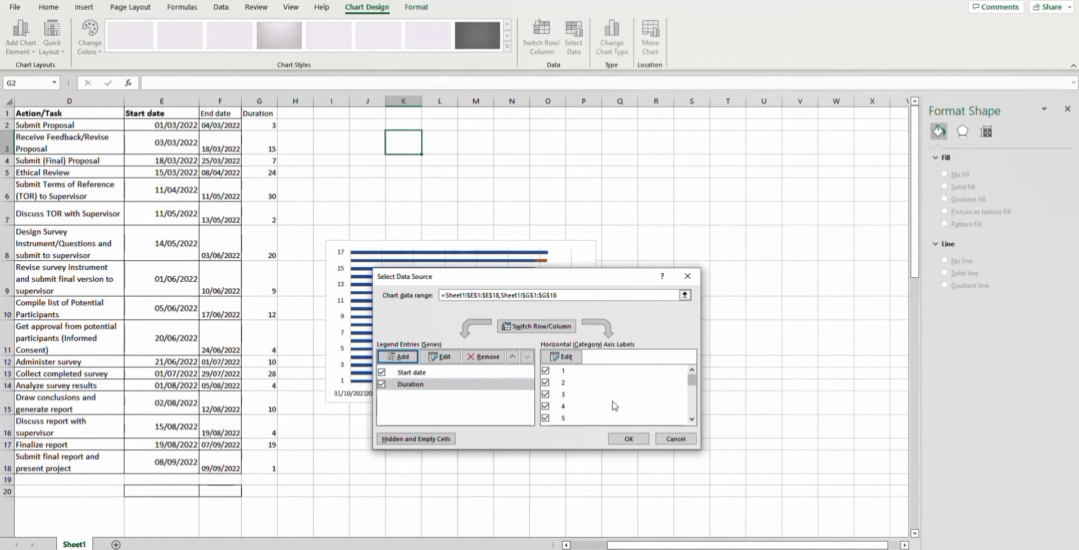
- Set the chart's category axis labels to the task names in D2:D18 and apply the data source changes
click(567, 357)
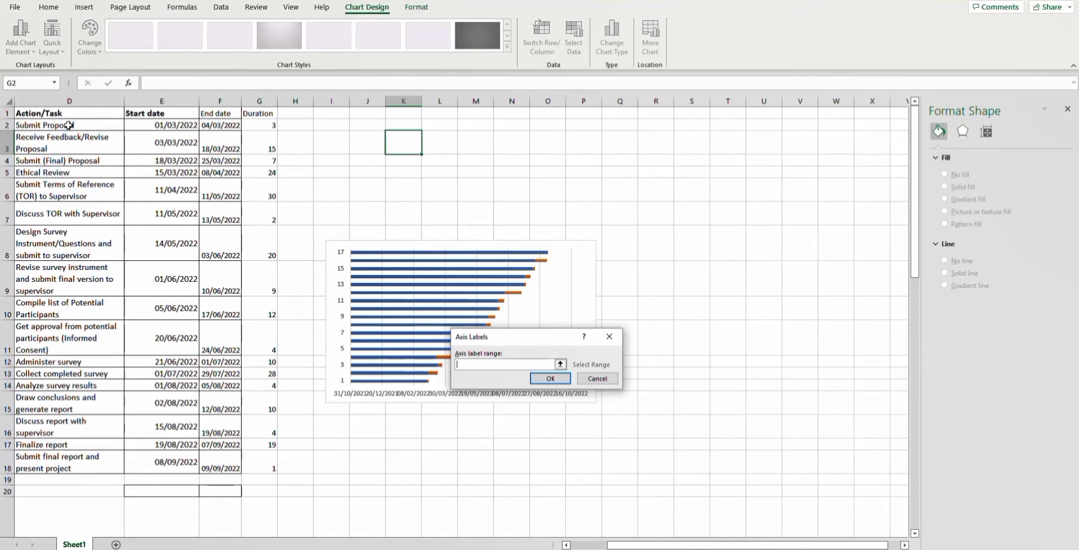
drag(68, 125, 56, 452)
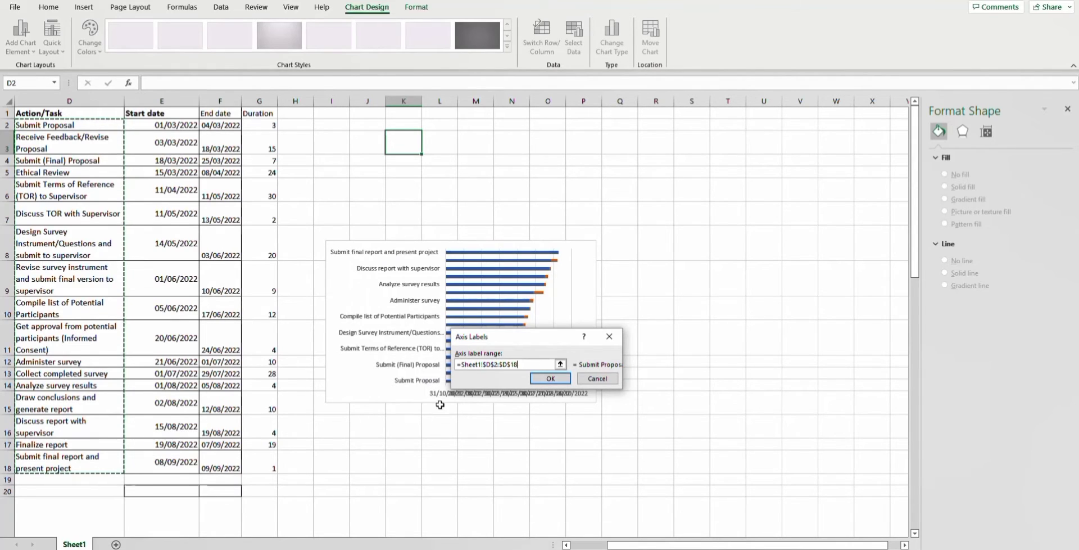
click(551, 379)
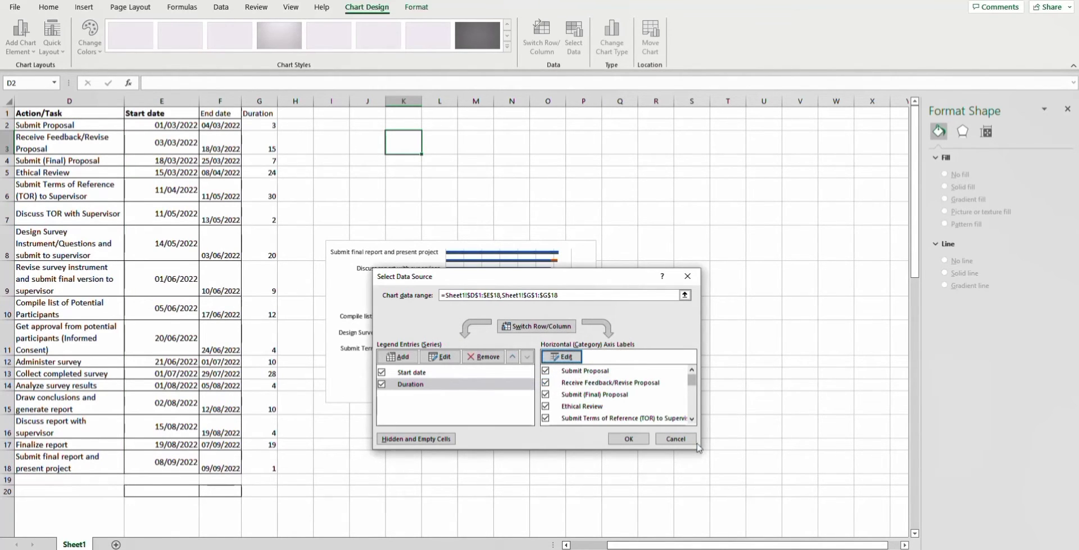
click(628, 439)
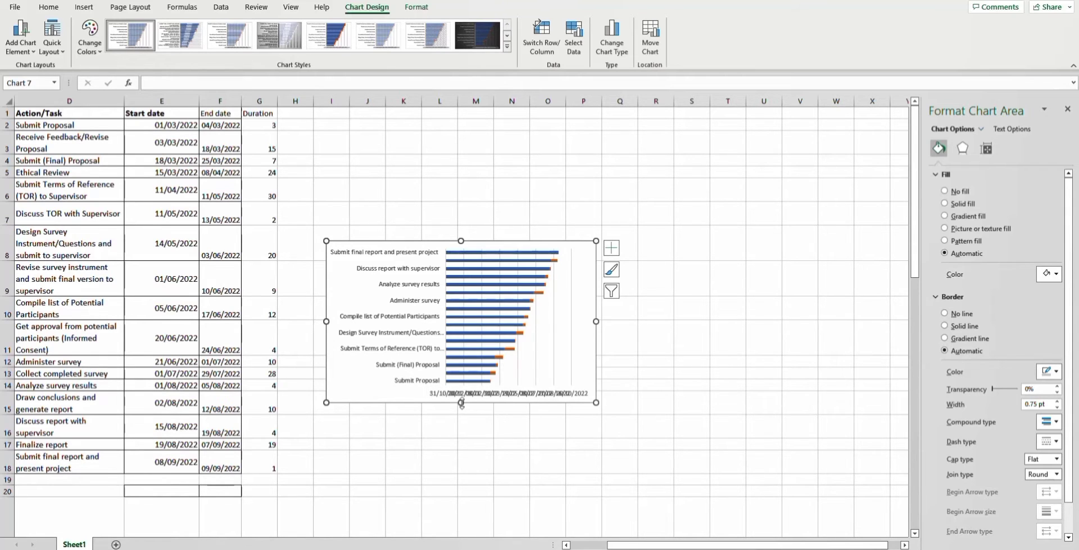
- Enlarge the chart down to row 18 and across to column S, and put the task axis categories in reverse order
drag(461, 402, 460, 463)
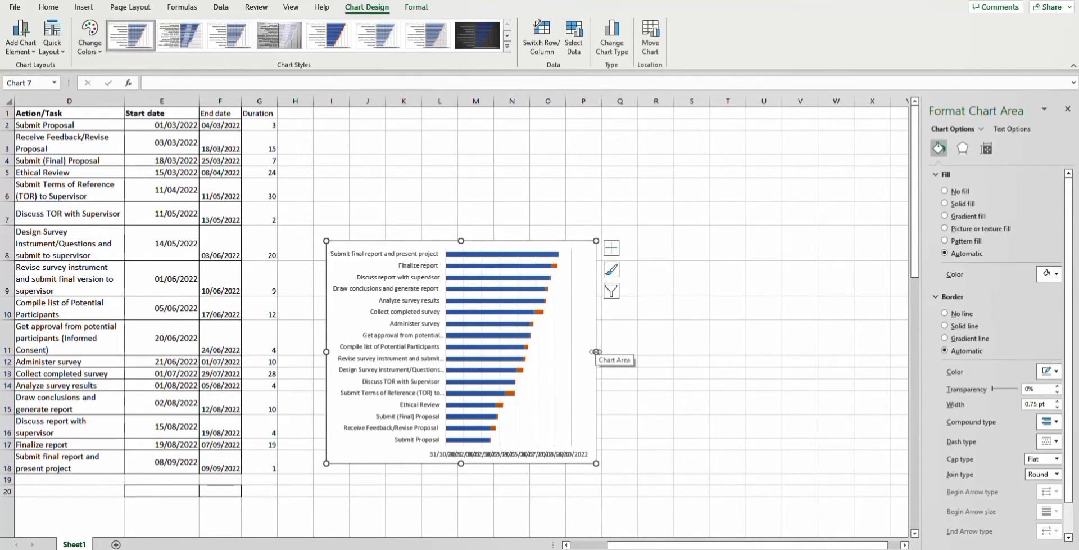
drag(595, 351, 709, 341)
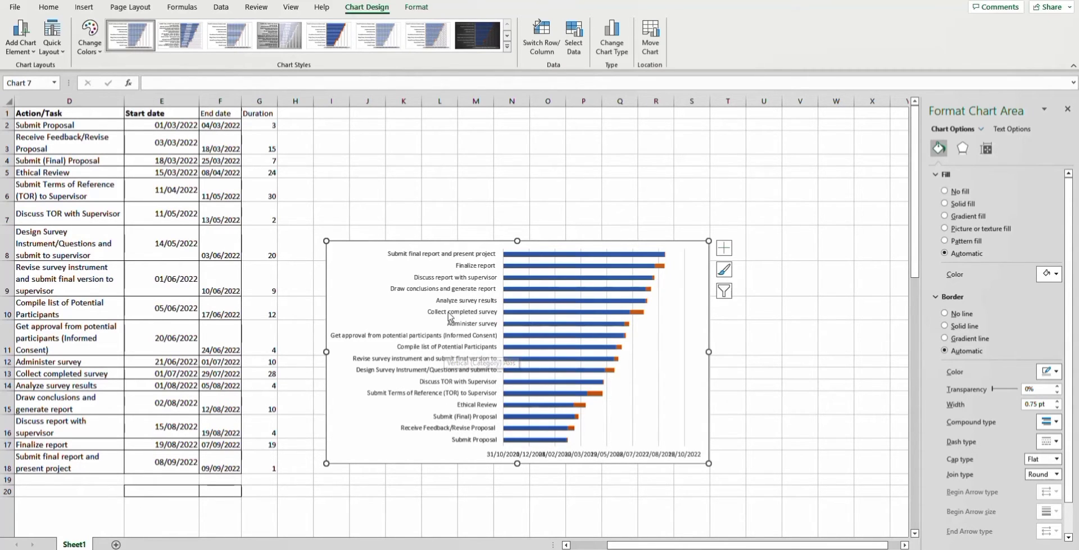
click(451, 341)
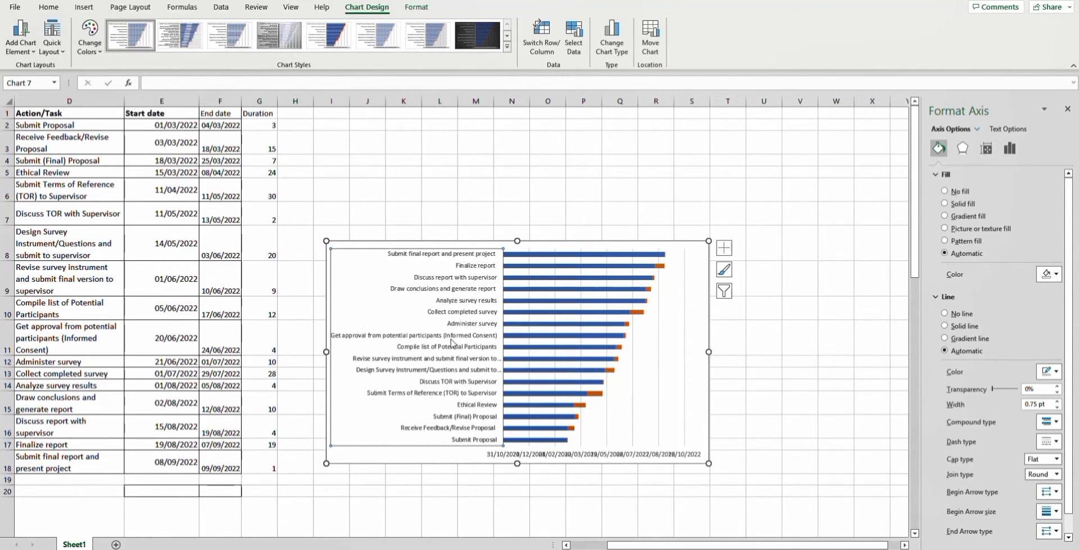
right_click(451, 341)
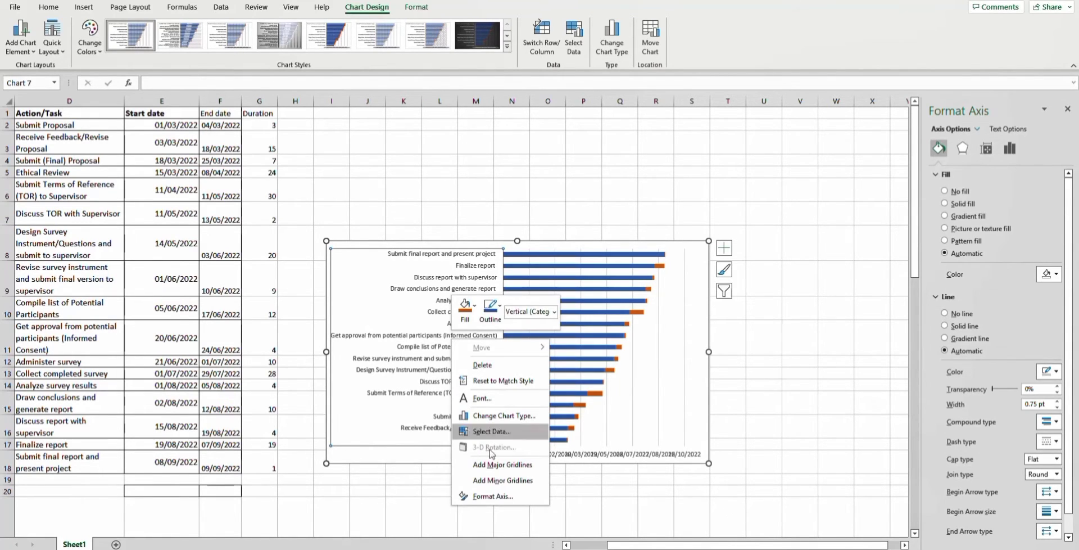
click(493, 496)
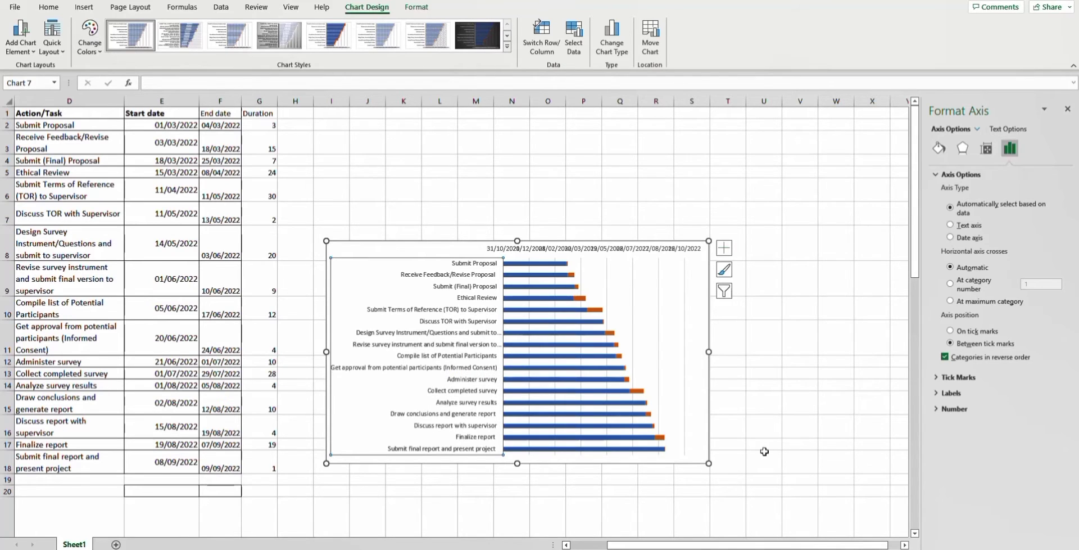
click(782, 464)
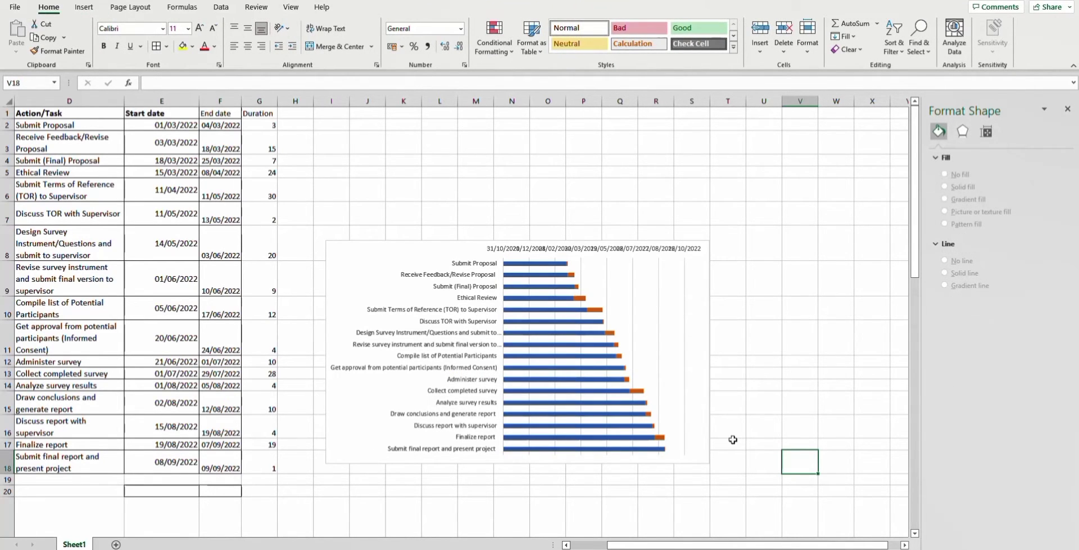
- Widen the chart to about column V and set the Start date series bars to no fill
click(707, 360)
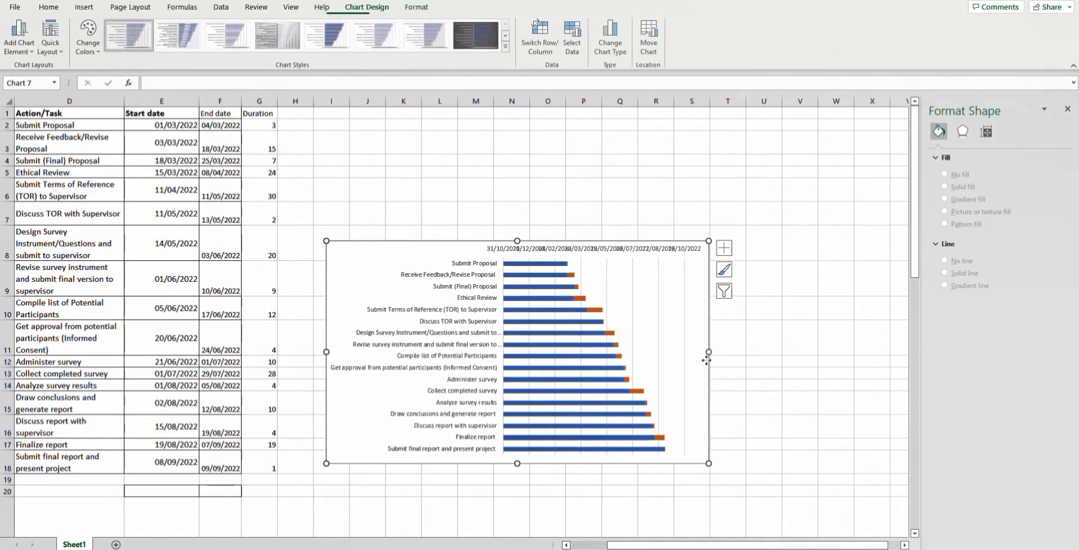
drag(708, 352, 814, 352)
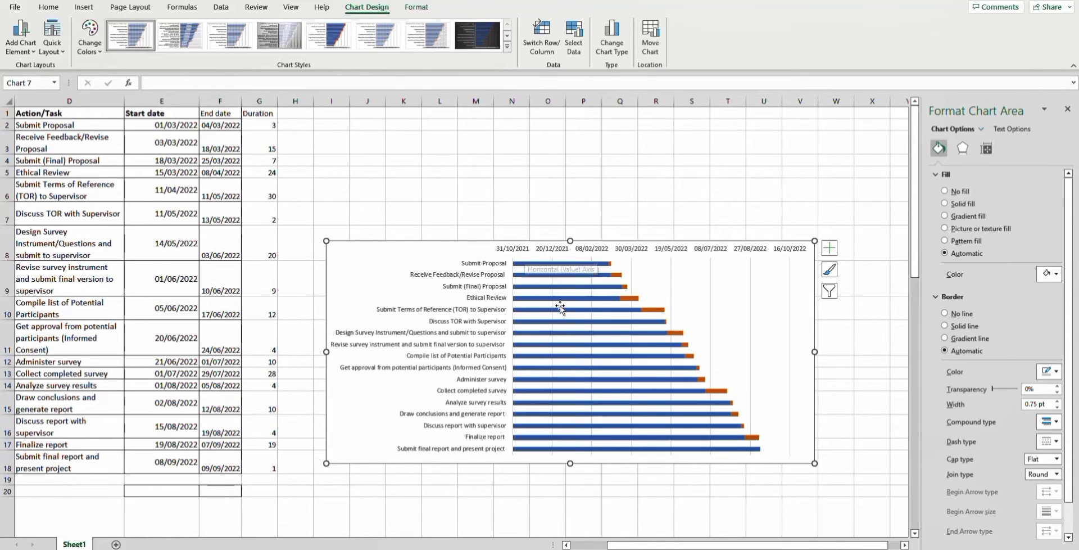
click(563, 326)
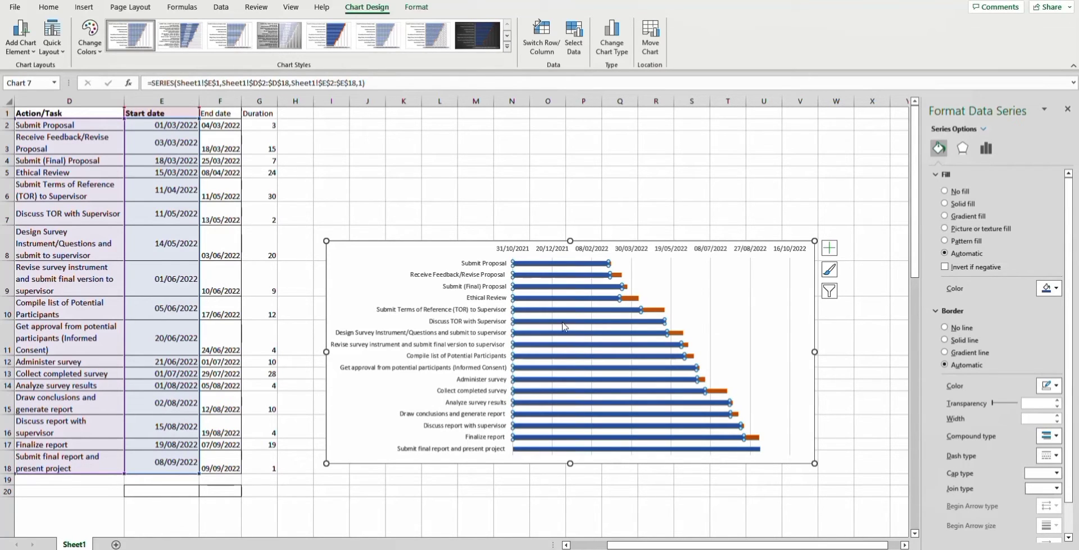
right_click(564, 327)
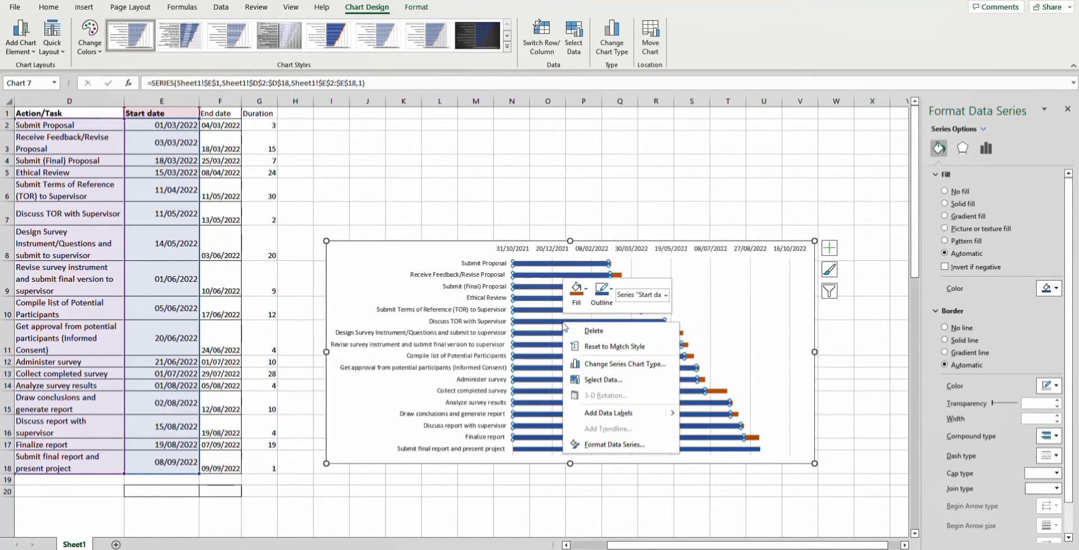
click(628, 446)
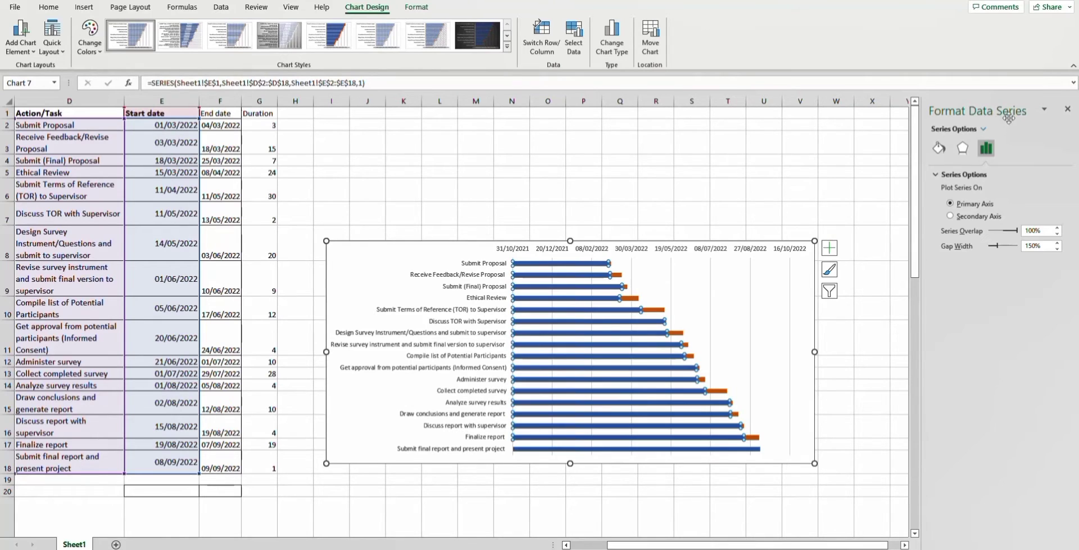
click(943, 149)
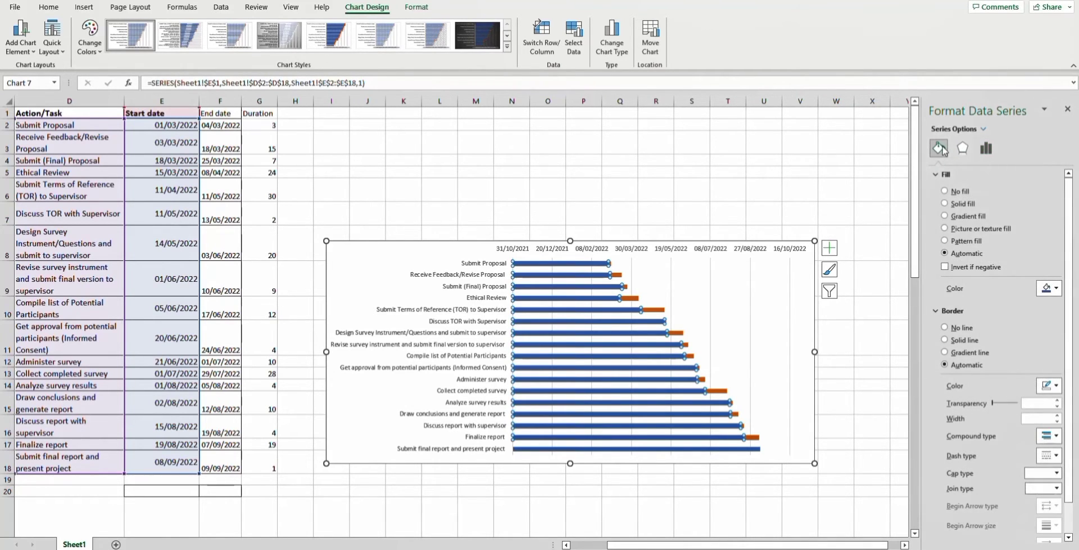
click(944, 191)
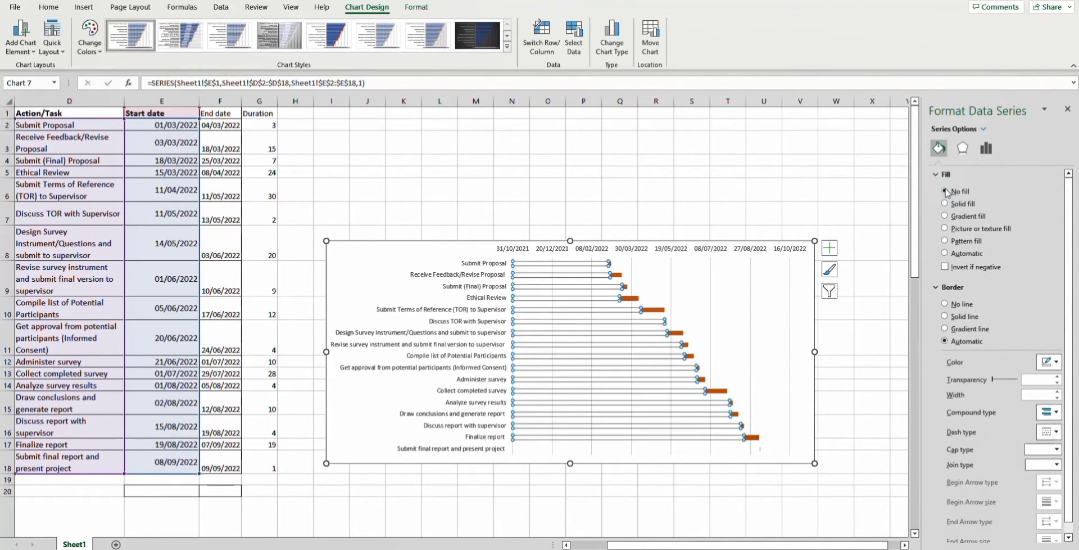
click(848, 327)
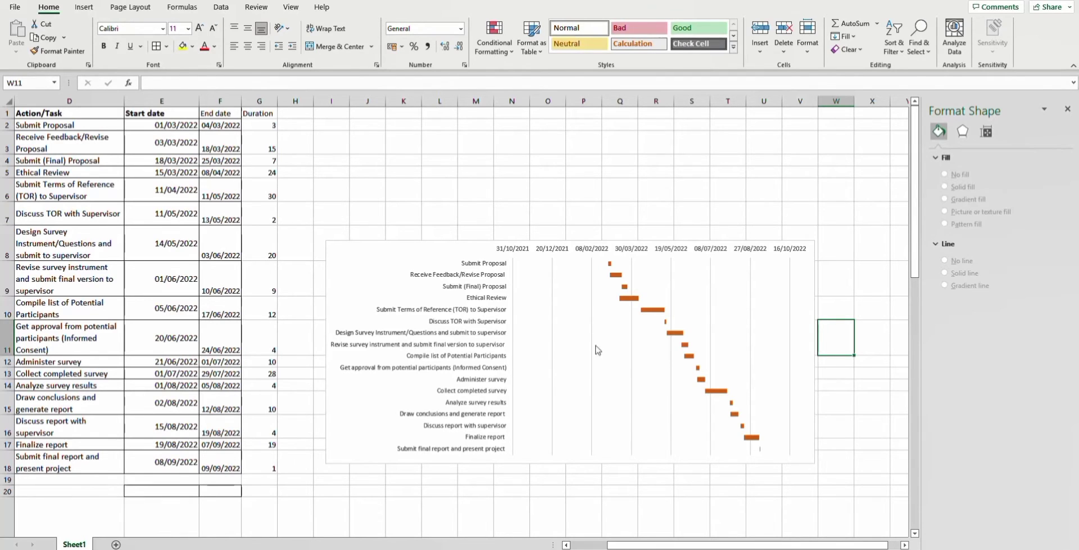
- Open the axis options for the chart's horizontal date axis
mouse_move(599, 356)
mouse_move(551, 362)
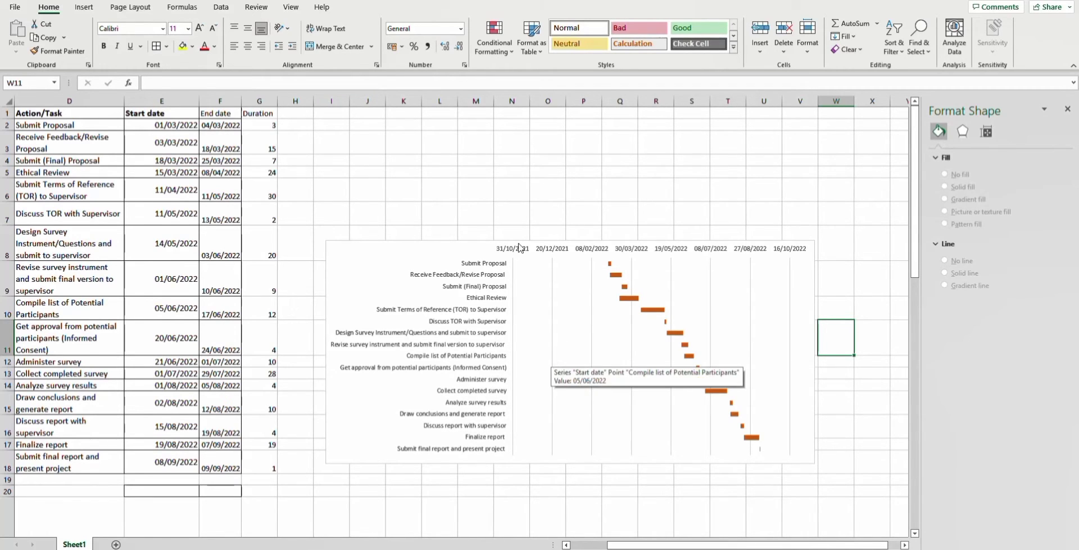
mouse_move(554, 339)
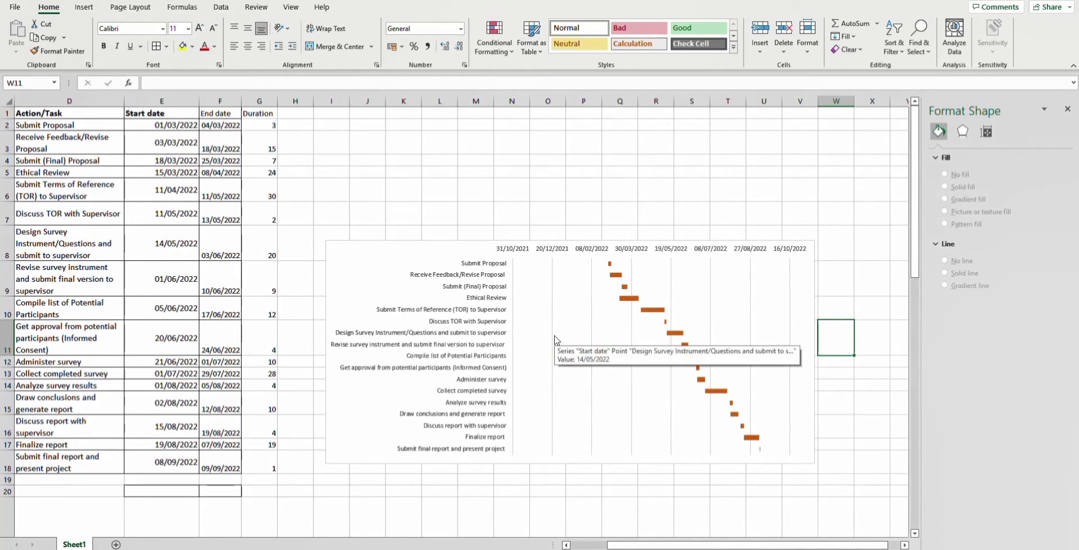
click(519, 251)
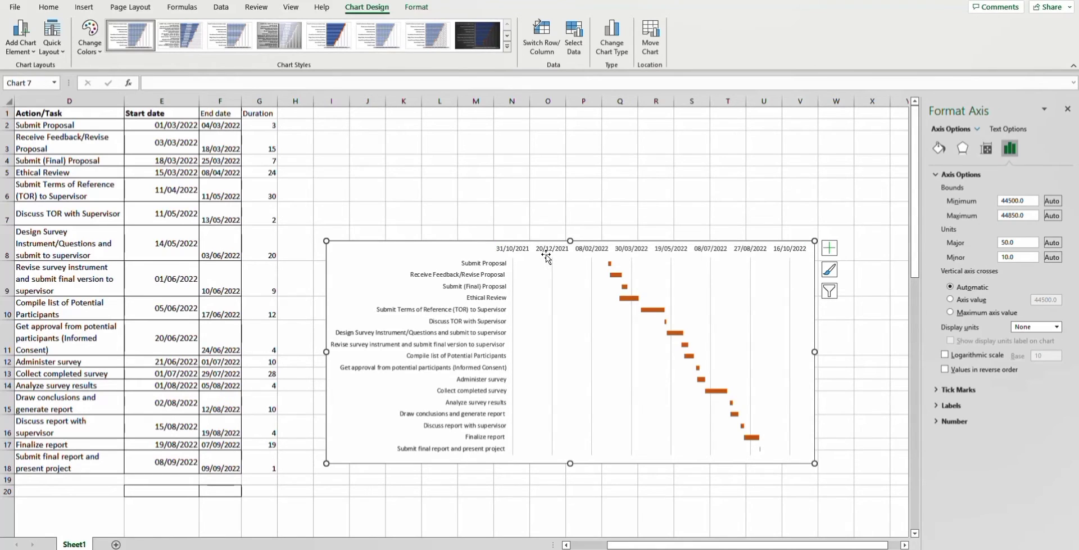
right_click(546, 254)
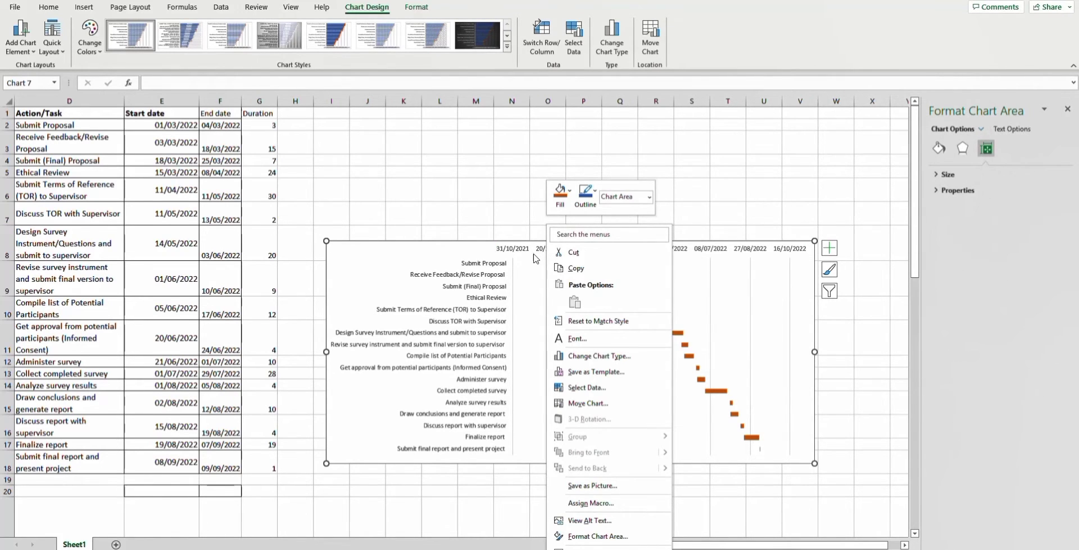
click(524, 251)
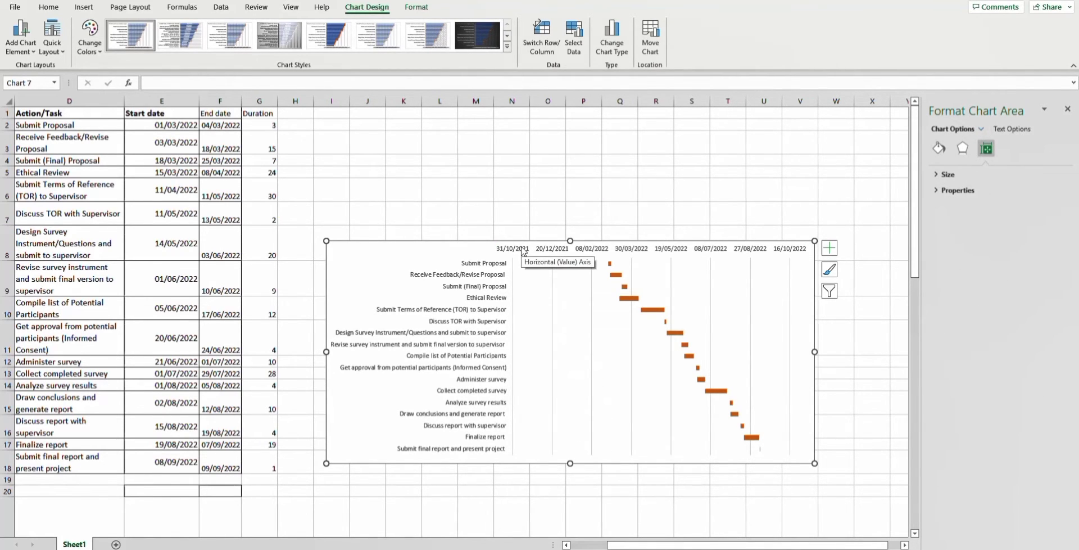
click(523, 251)
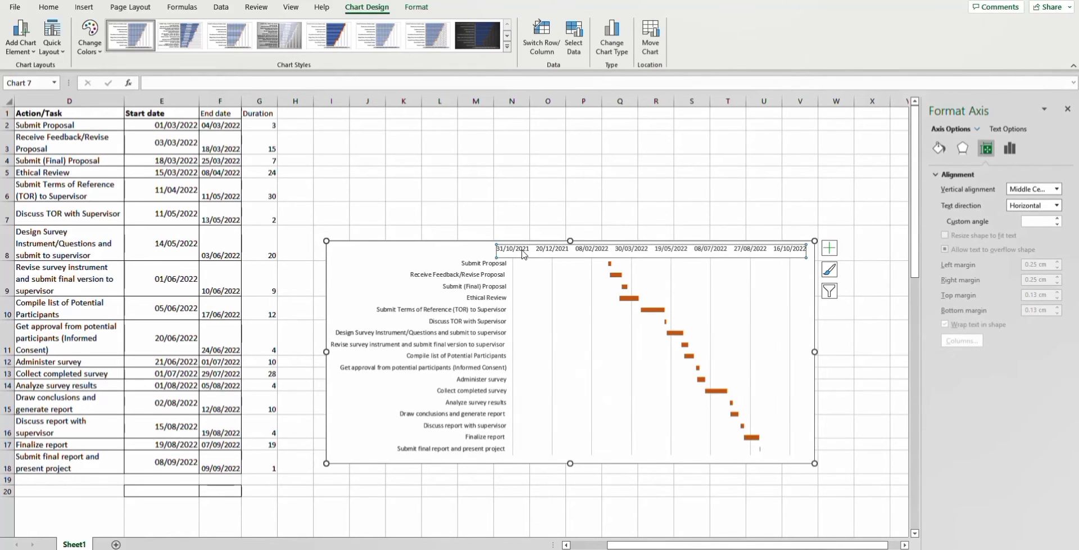
right_click(523, 254)
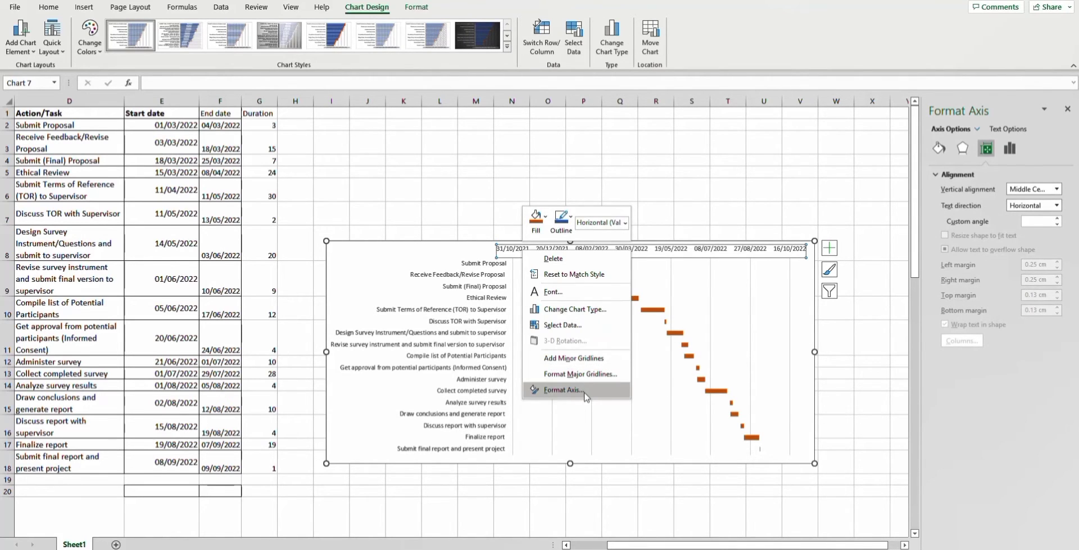
click(564, 389)
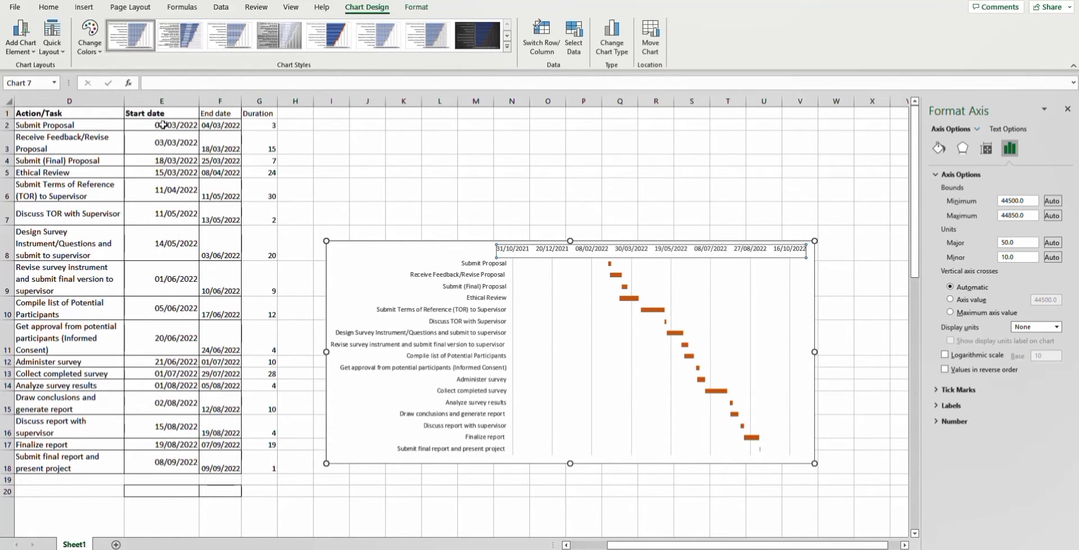
- Copy the first start date from E2 into E20 and format E20 as Number
click(162, 125)
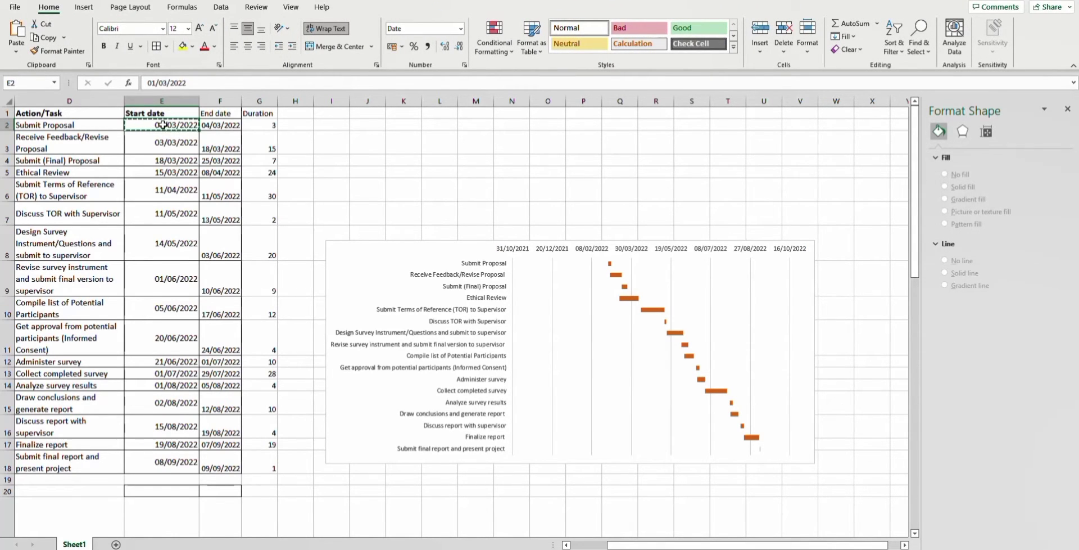
click(175, 493)
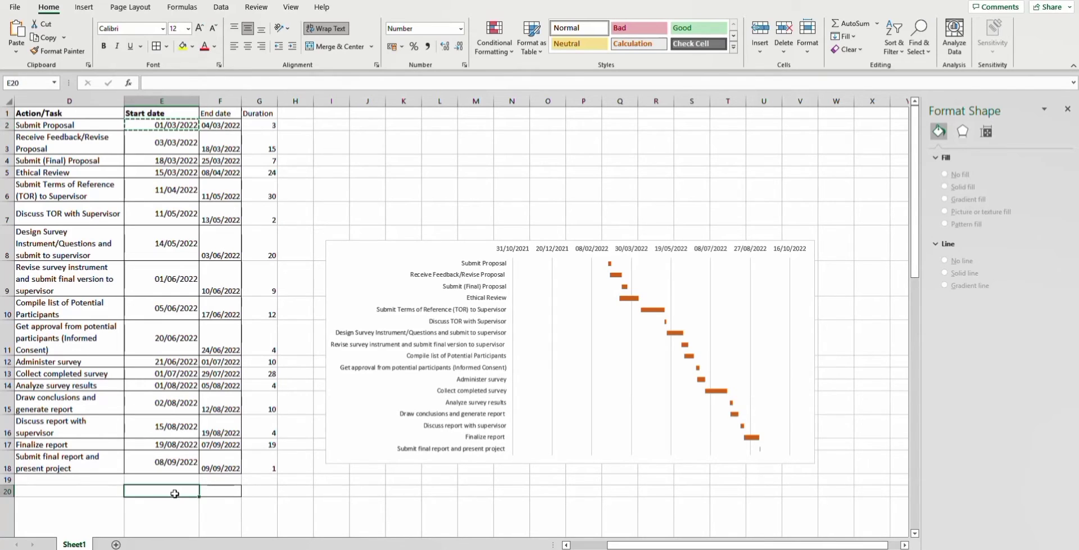
key(ctrl+v)
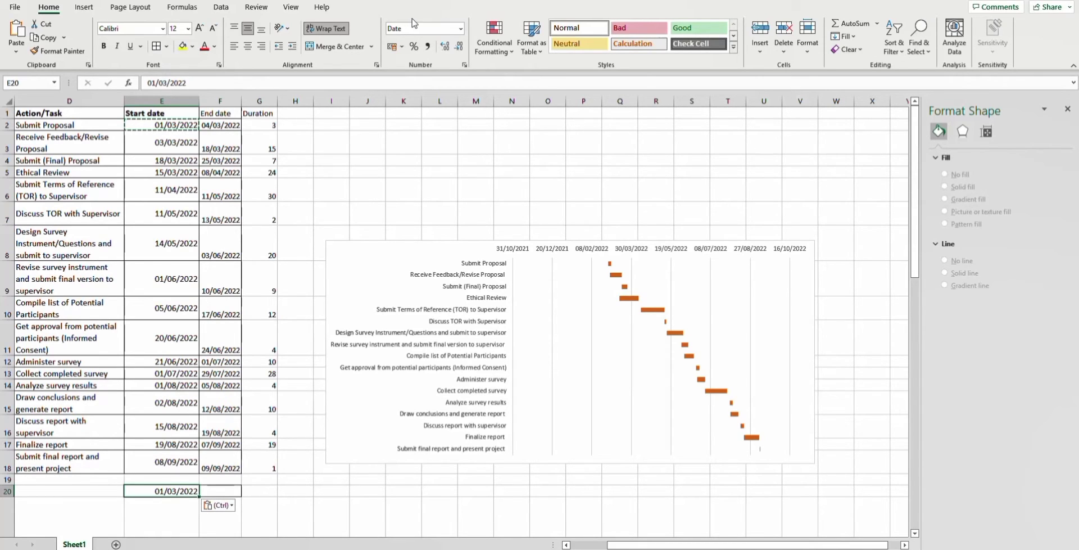
click(460, 29)
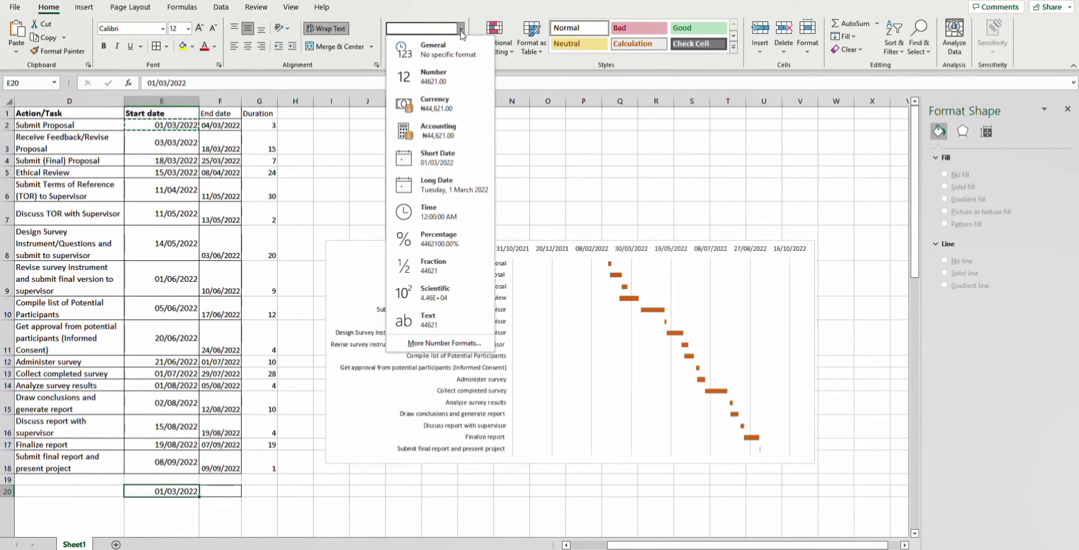
key(Escape)
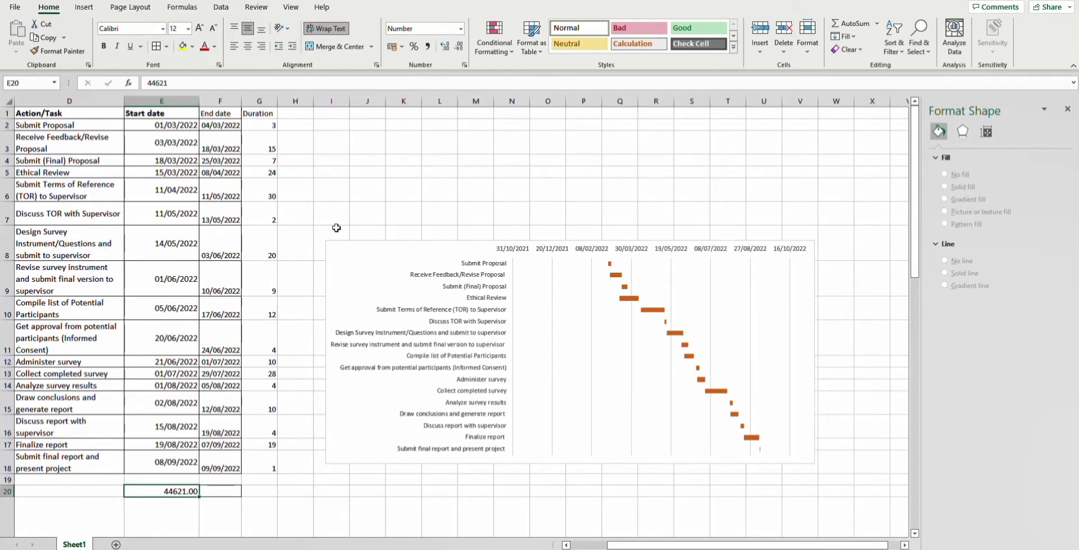
- Copy the final end date from F18 into F20 and format F20 as Number
click(227, 468)
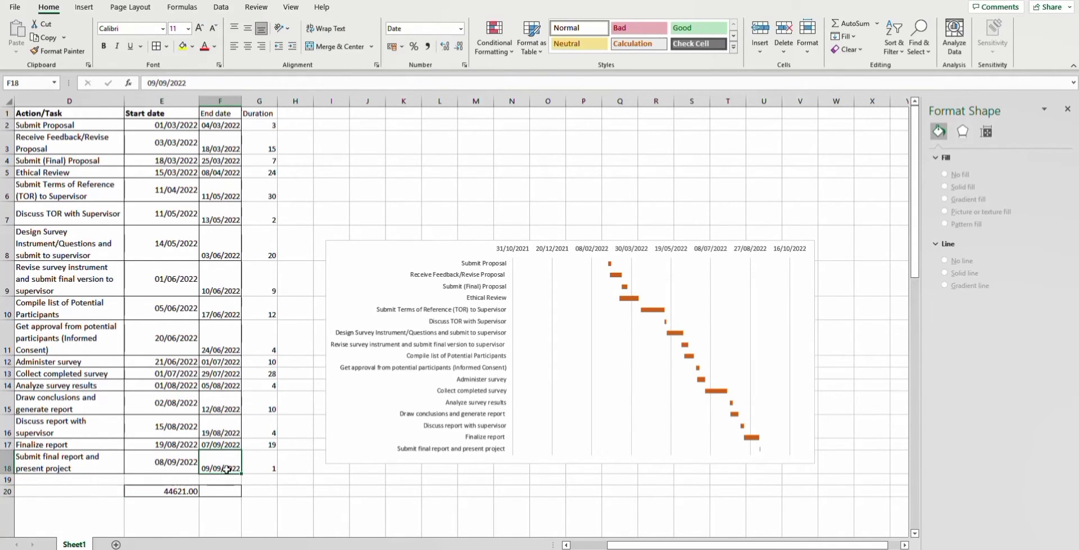
key(ctrl+c)
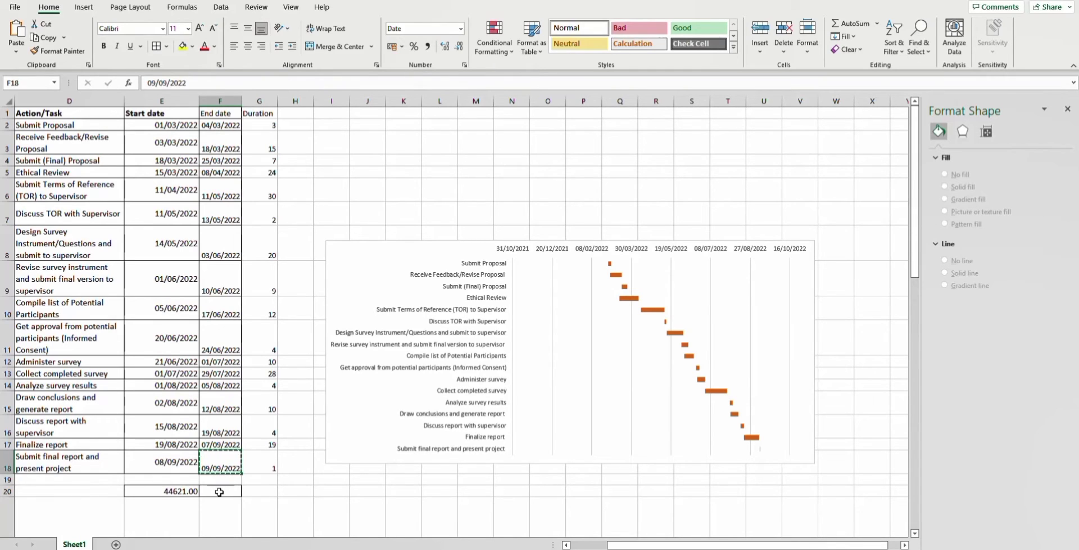
click(219, 491)
key(ctrl+v)
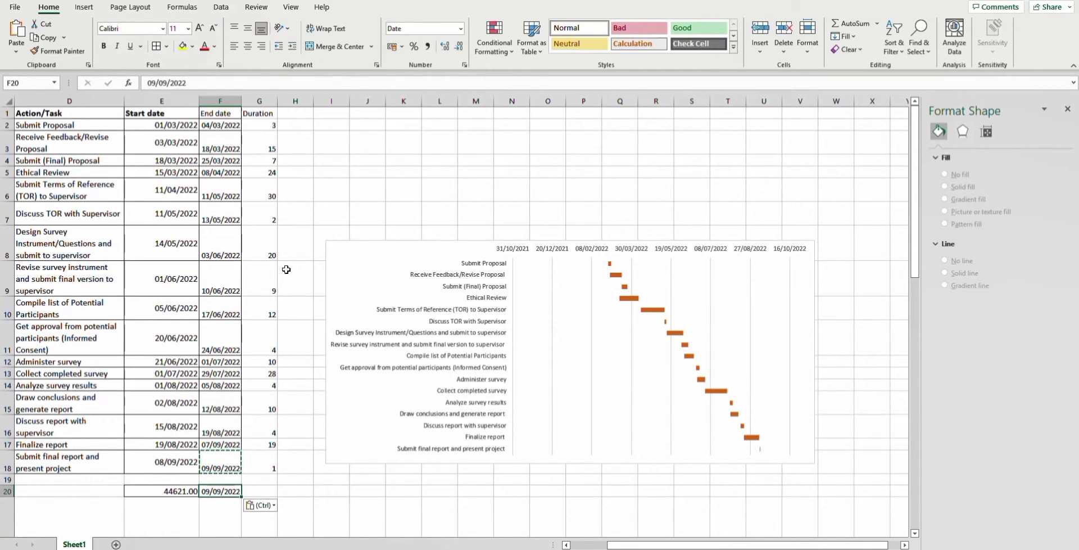
click(460, 28)
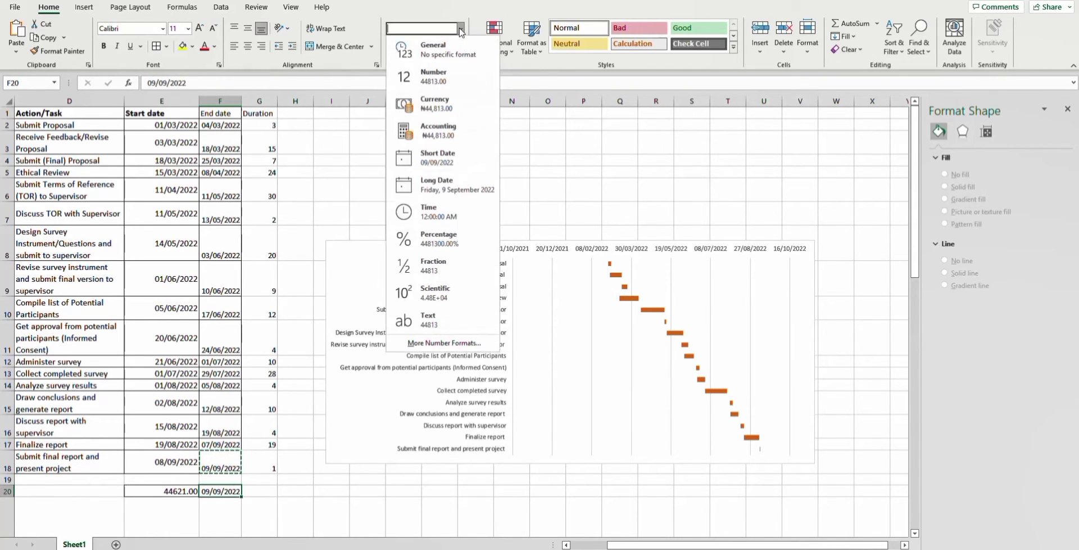
click(438, 76)
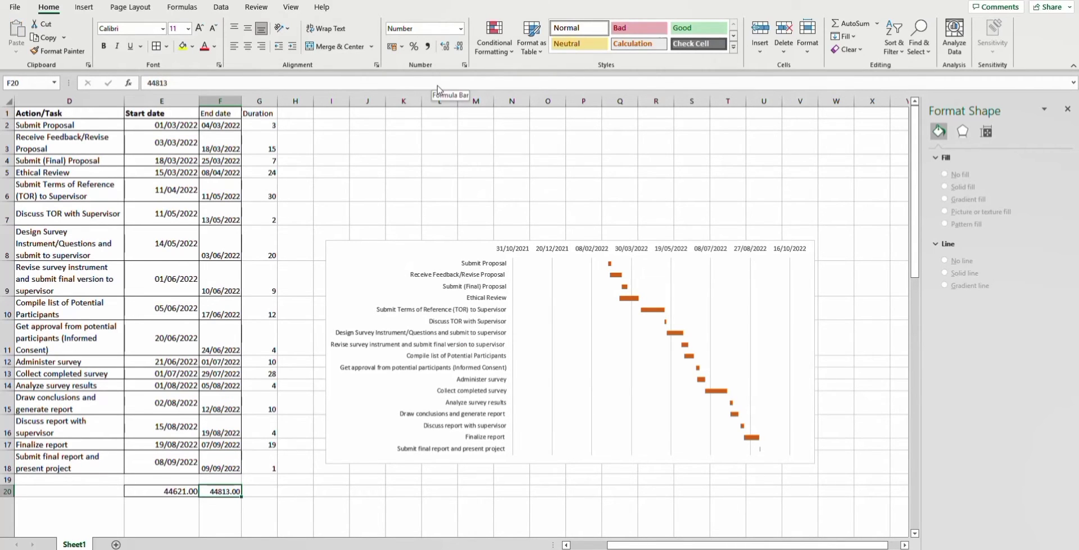
- Set the minimum bound of the chart's horizontal date axis to 44621
click(601, 251)
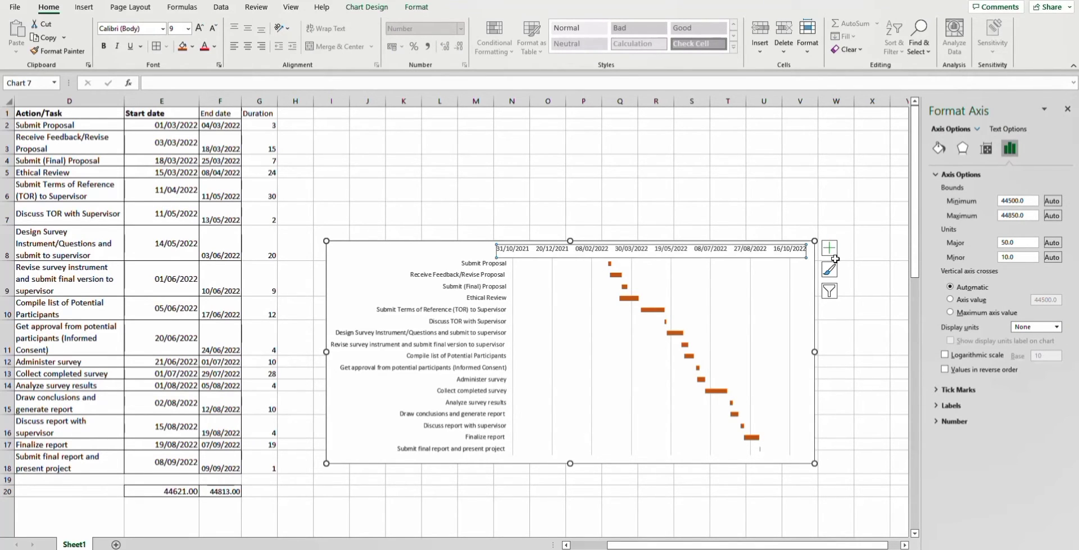
right_click(626, 254)
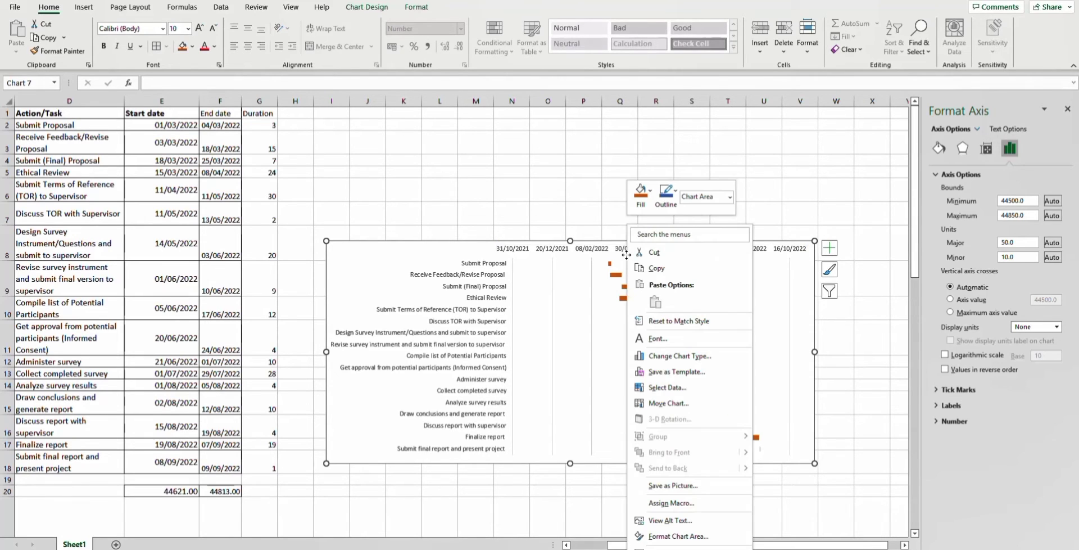
click(569, 251)
click(600, 250)
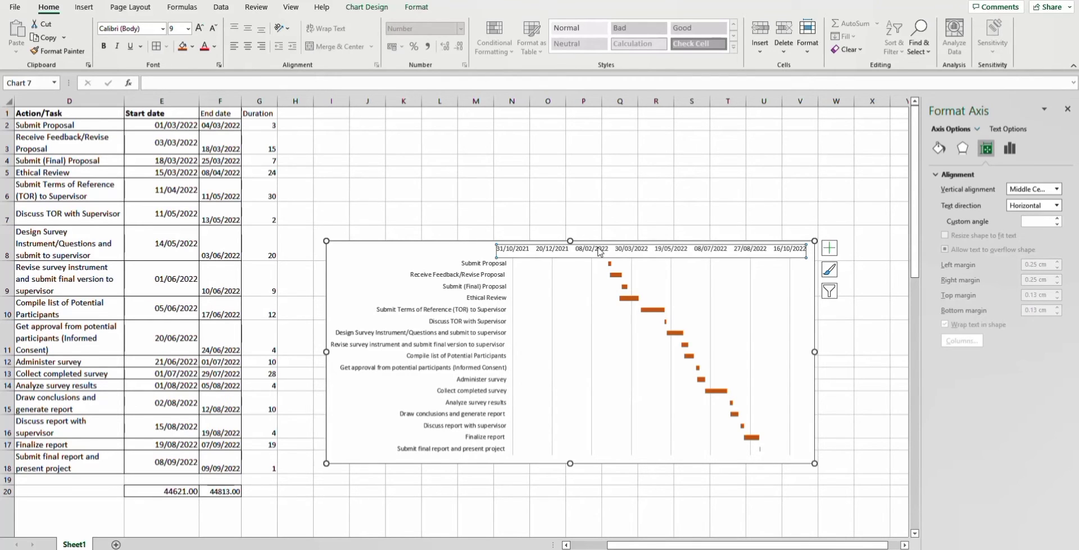
right_click(600, 251)
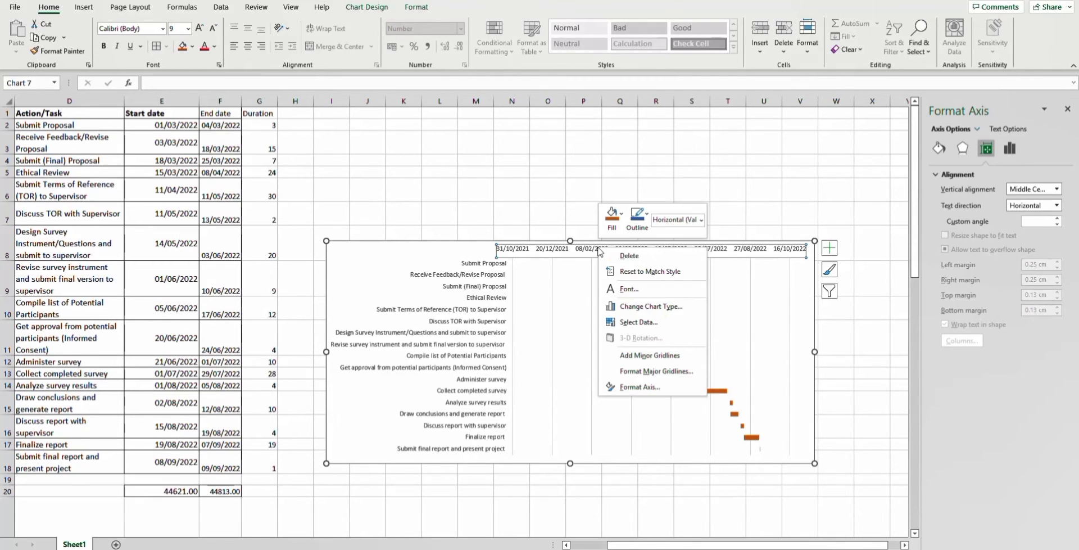
click(652, 388)
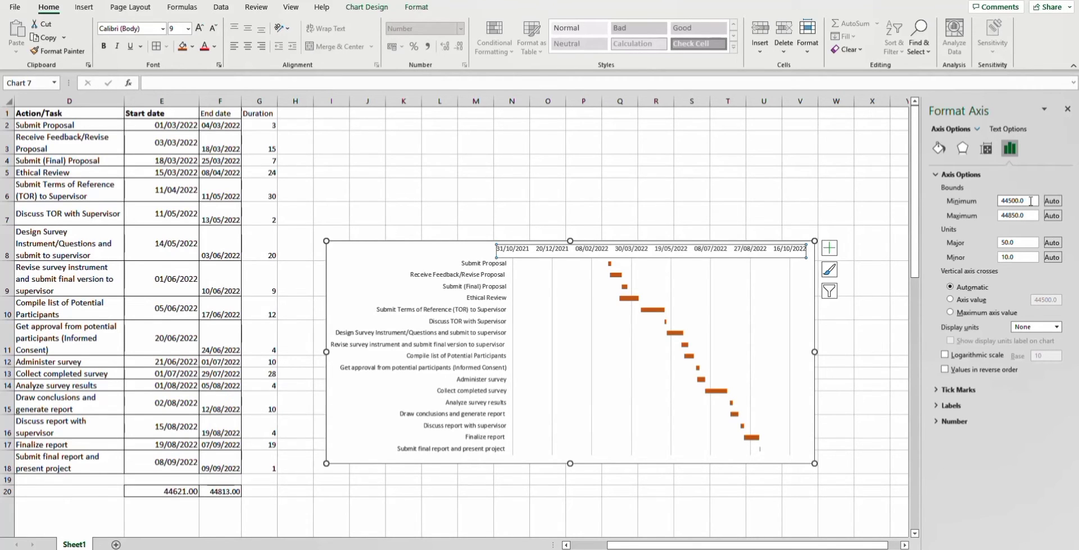
click(1033, 201)
key(BackSpace)
key(BackSpace)
key(BackSpace)
key(BackSpace)
key(BackSpace)
key(BackSpace)
key(BackSpace)
text(44)
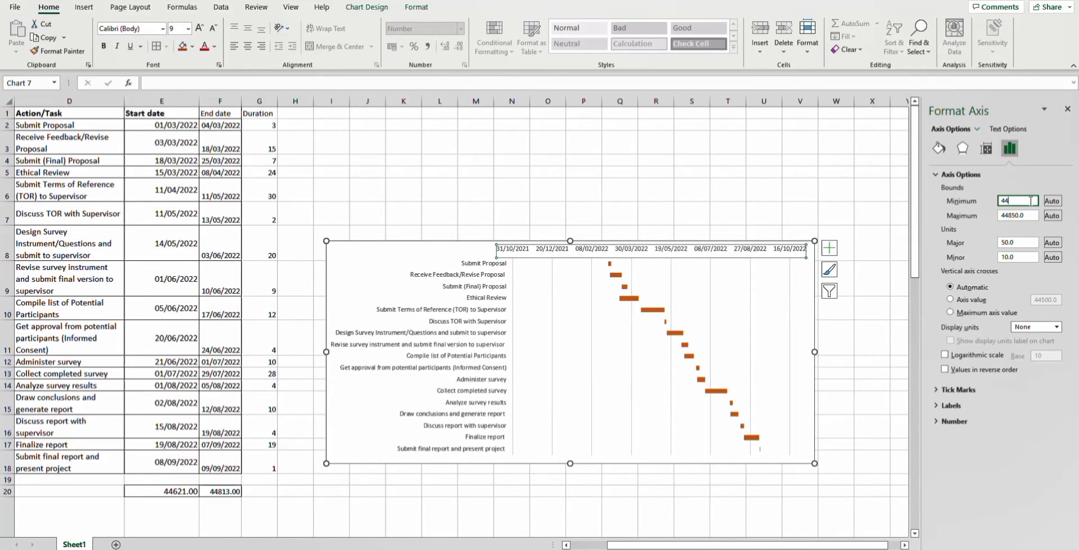
text(621)
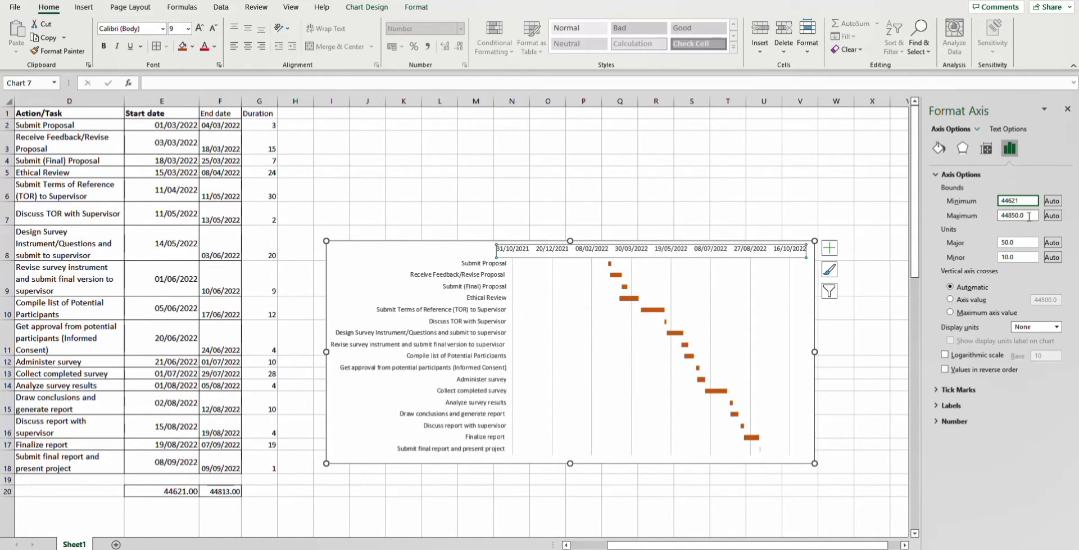
- Set the maximum bound of the chart's date axis to 44813
click(1028, 216)
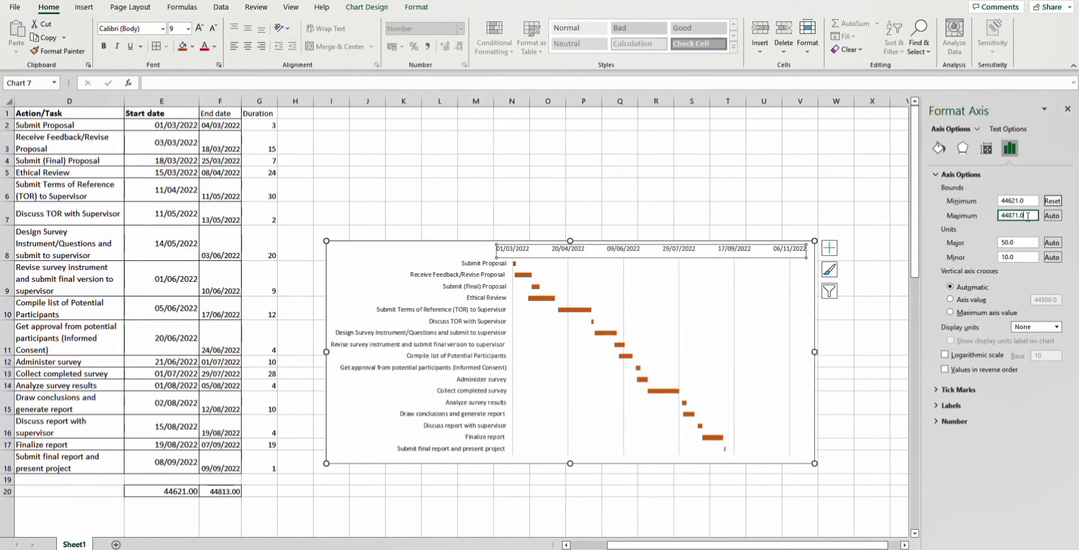
key(BackSpace)
key(BackSpace)
key(BackSpace)
key(BackSpace)
key(BackSpace)
key(BackSpace)
text(4813)
click(872, 456)
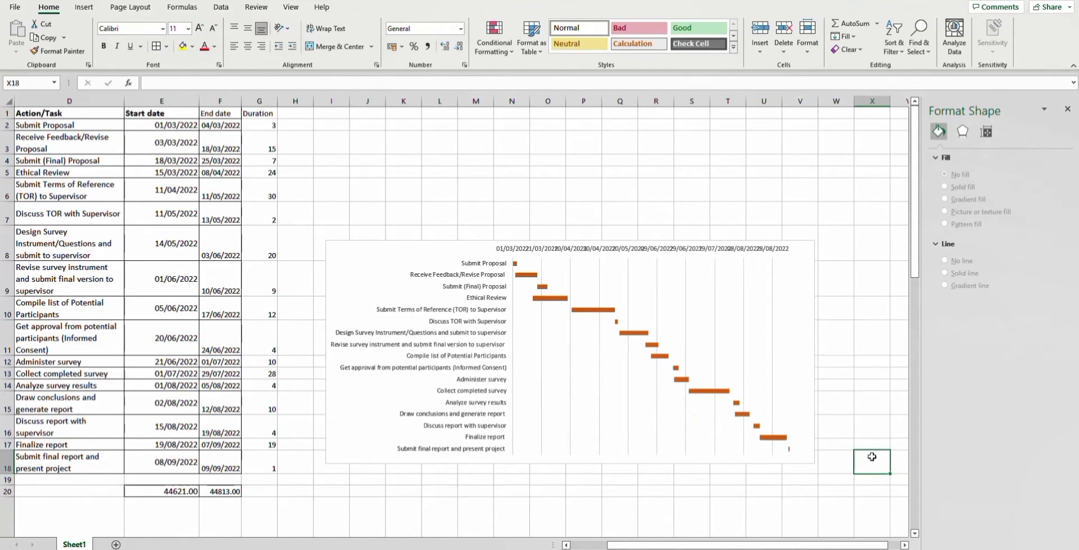
- Widen the chart to about the end of column X and add a chart title
click(789, 386)
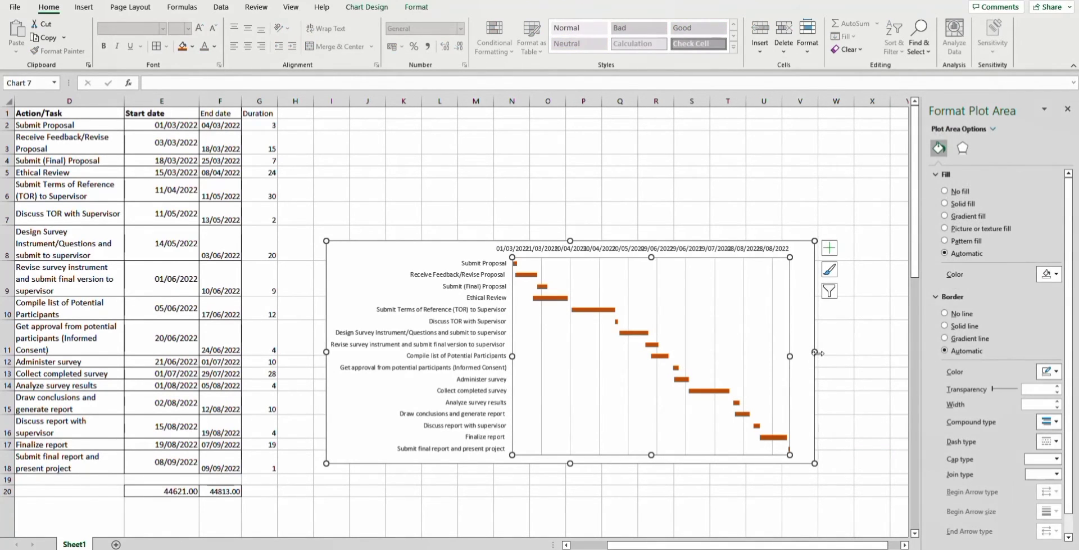
drag(814, 353, 886, 352)
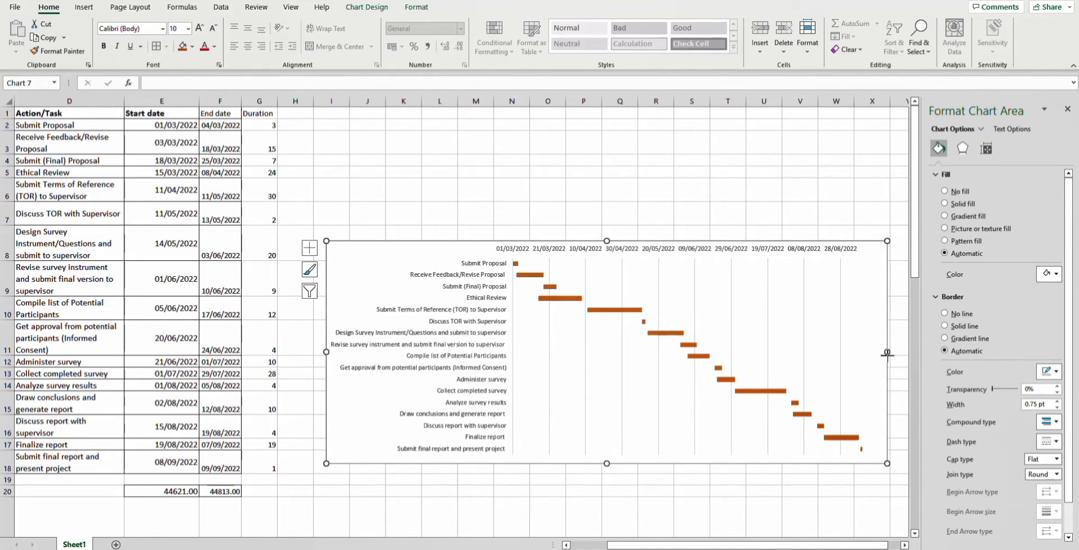
click(313, 249)
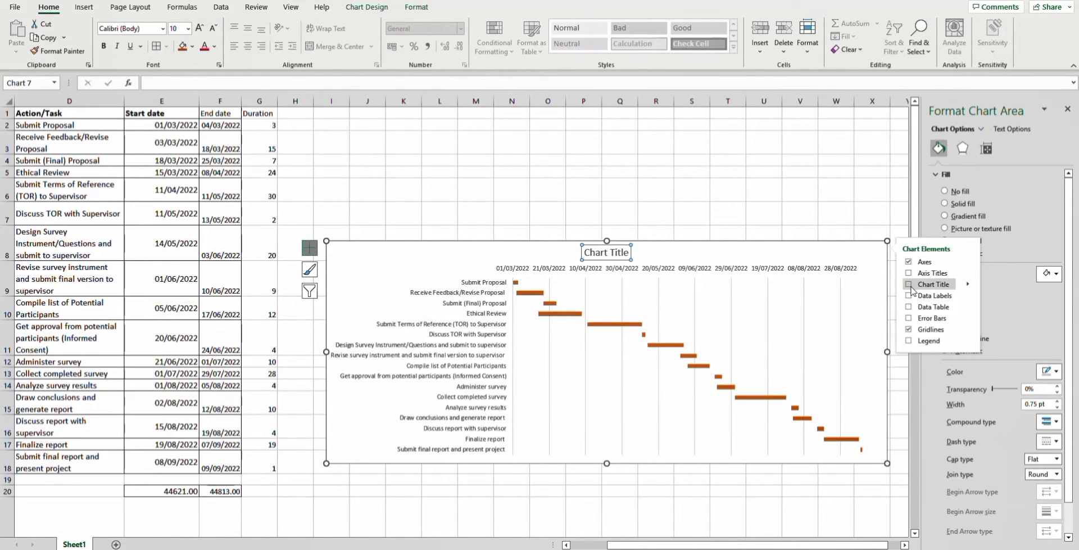
click(909, 286)
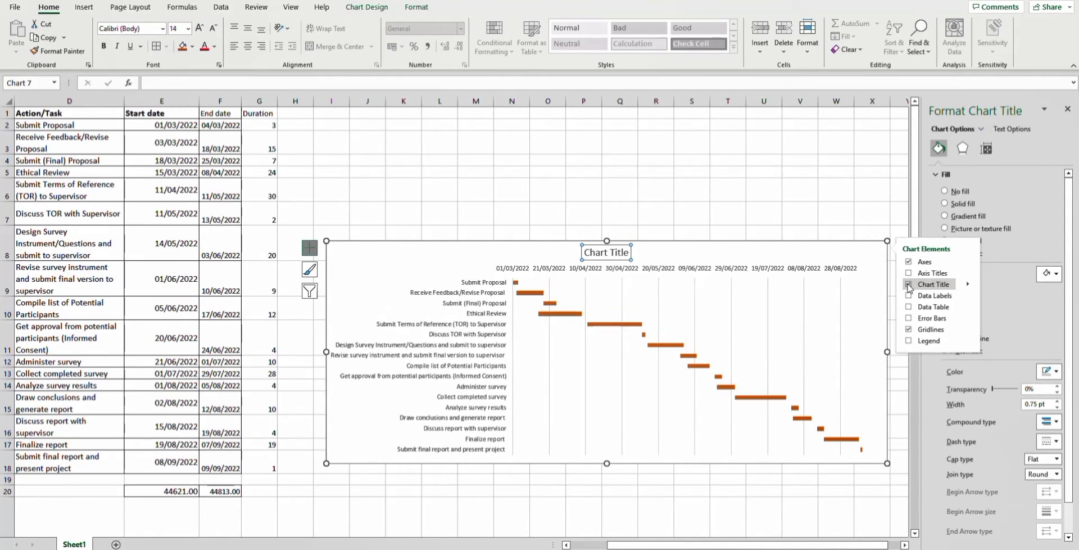
- Replace the chart title's placeholder text with PROJECT GANTT CHART
click(630, 252)
click(628, 254)
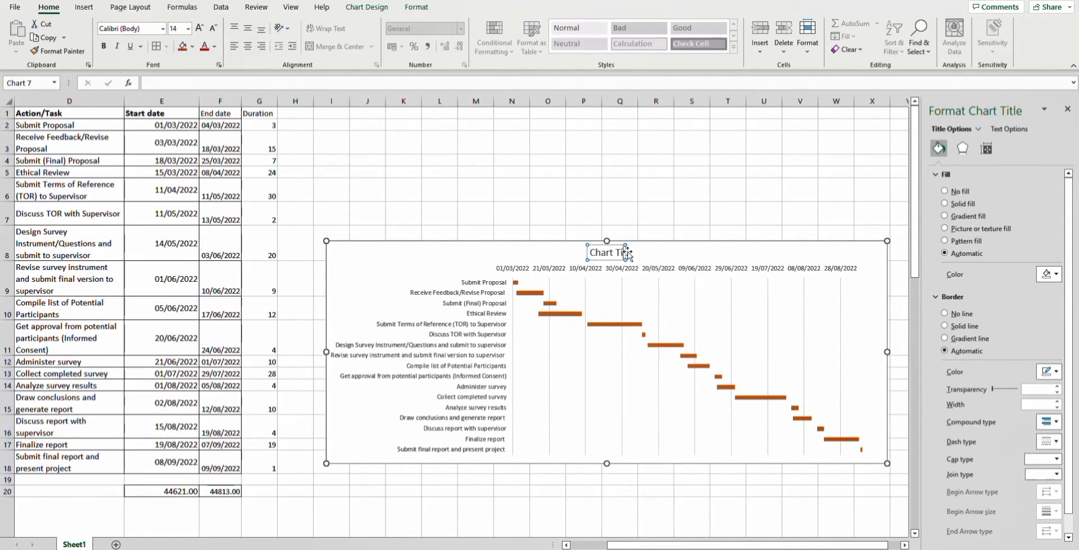
key(BackSpace)
key(BackSpace)
key(BackSpace)
key(BackSpace)
key(BackSpace)
key(BackSpace)
key(BackSpace)
key(BackSpace)
key(BackSpace)
key(BackSpace)
key(BackSpace)
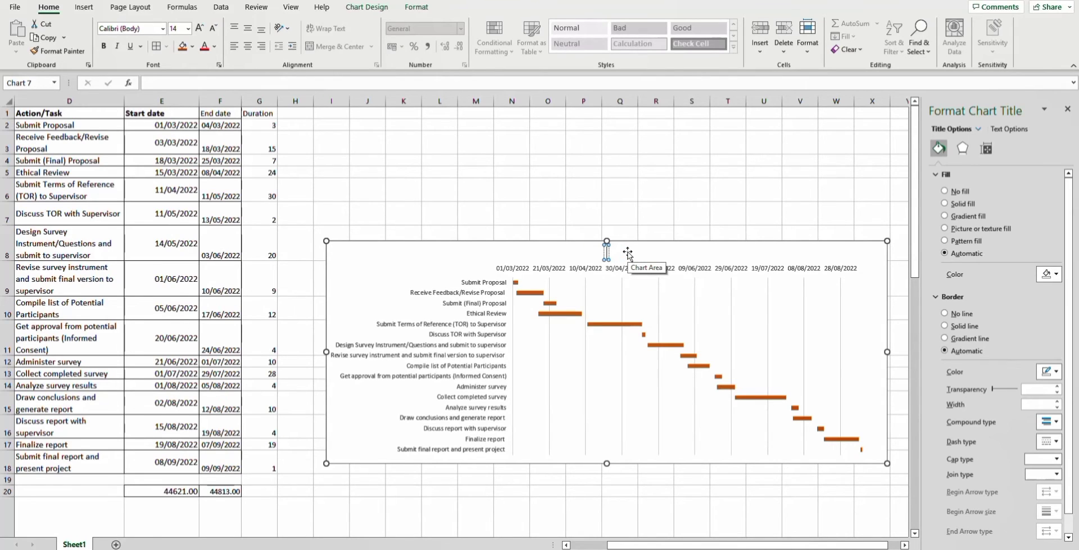
text(PROJECT GA)
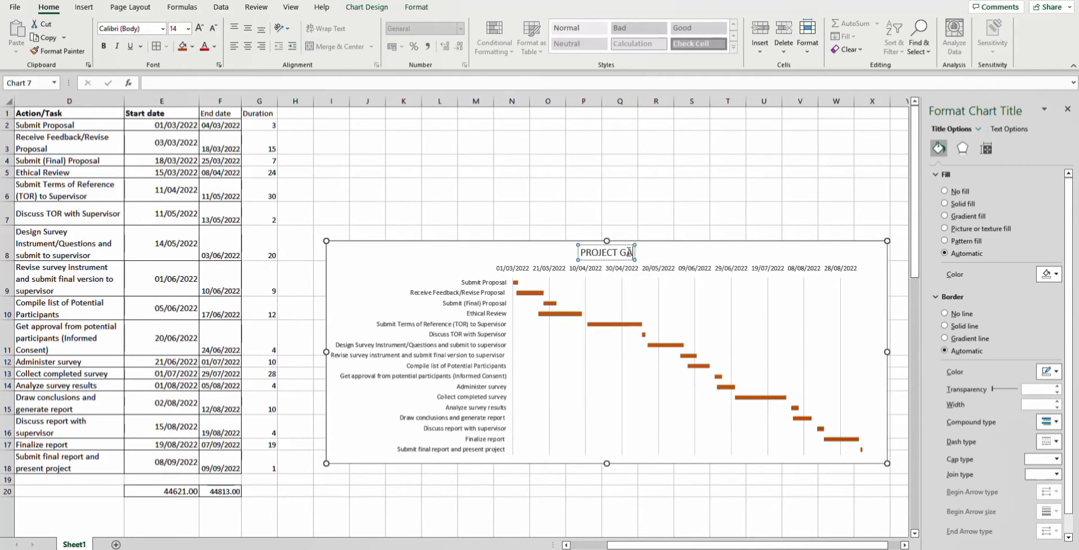
text(NTT CHART)
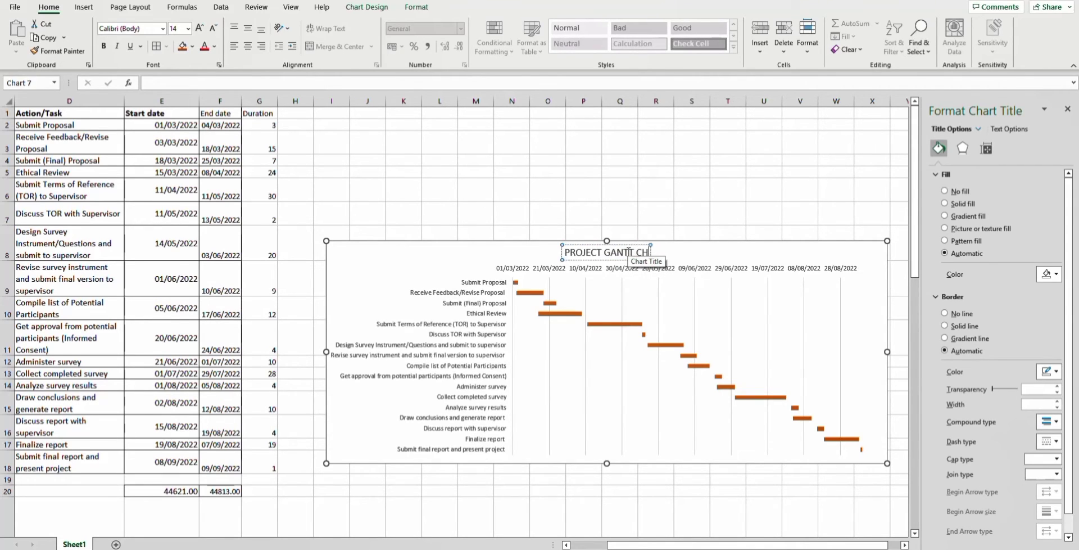
click(687, 252)
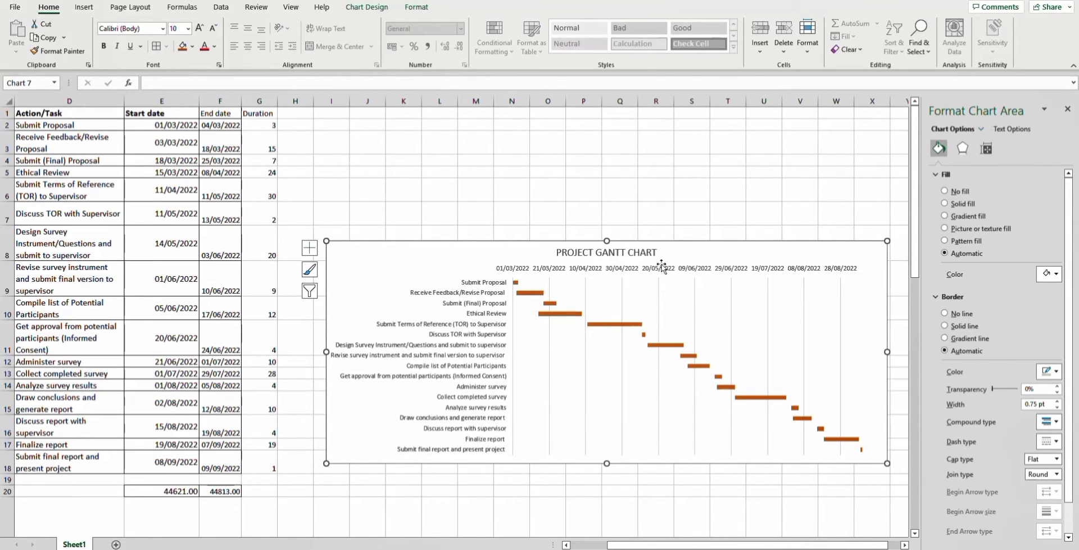
- Set the Duration series' gap width to 5% to thicken the task bars
click(532, 294)
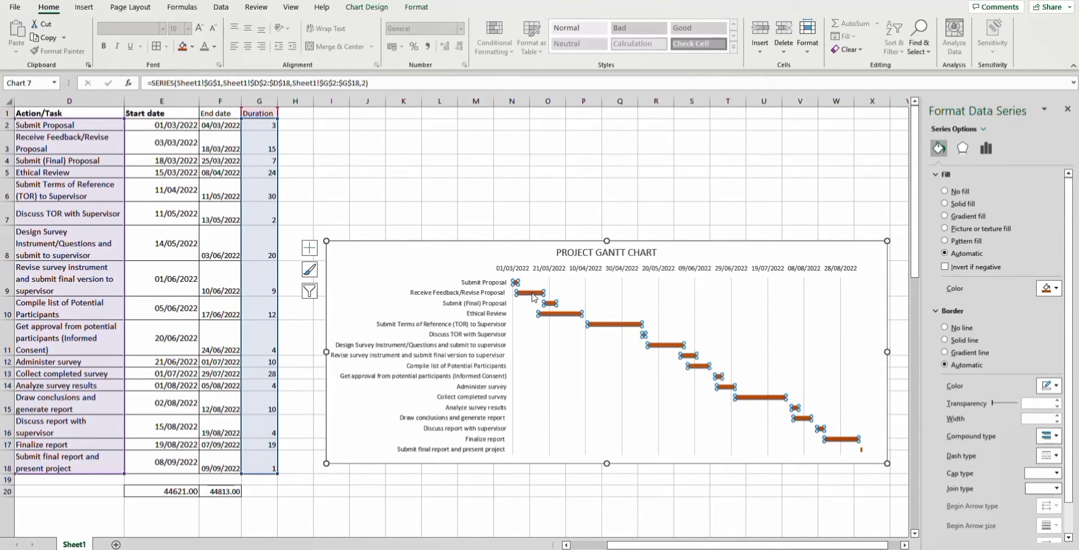
right_click(532, 293)
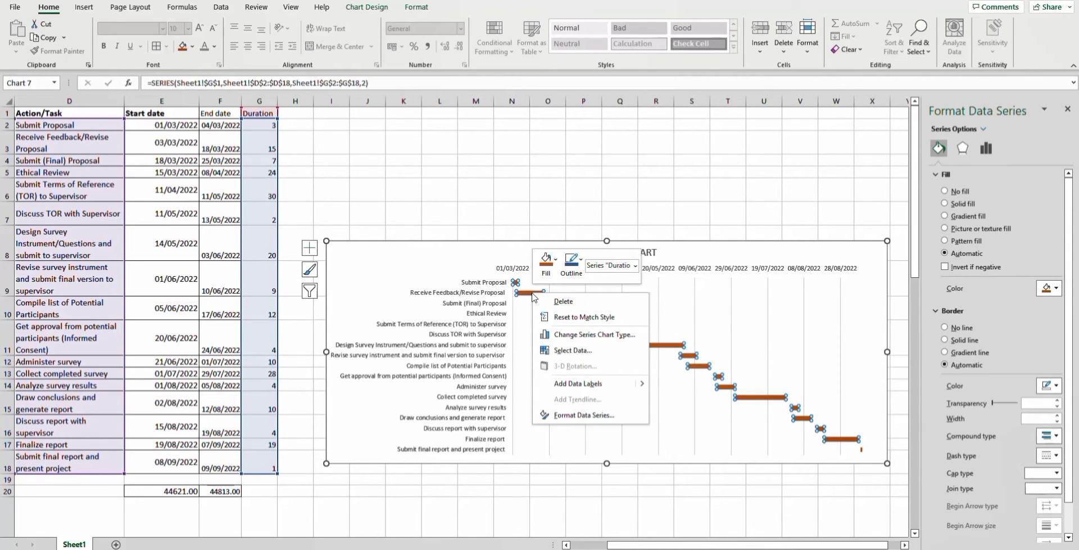
click(584, 416)
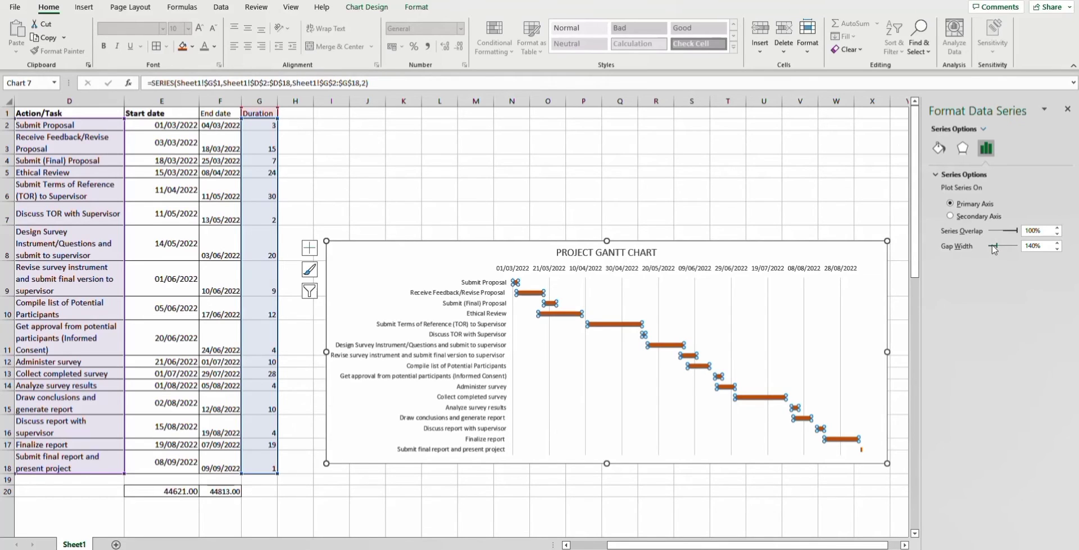
drag(993, 247, 993, 247)
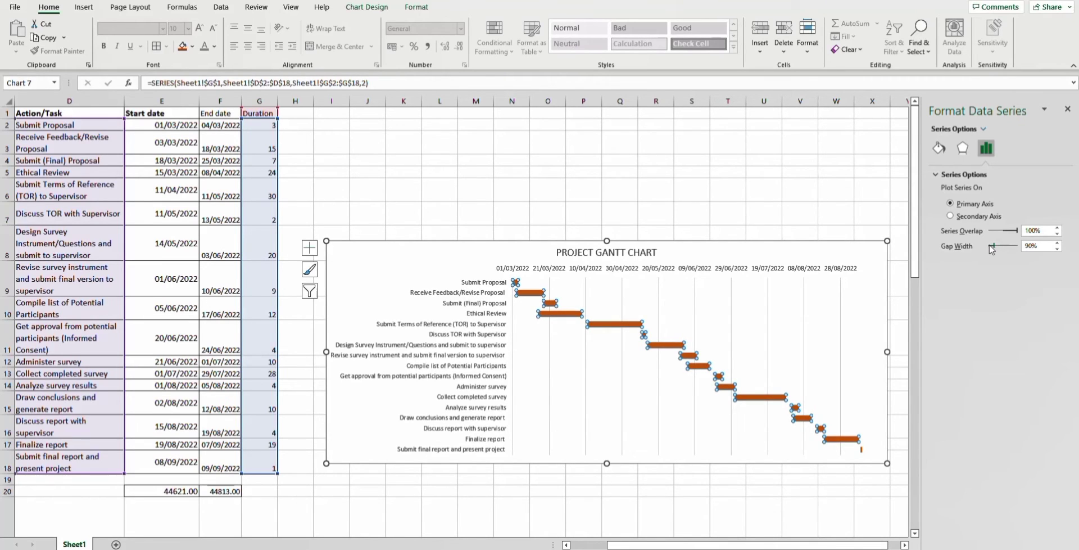
click(1031, 247)
key(BackSpace)
key(BackSpace)
text(5)
click(757, 502)
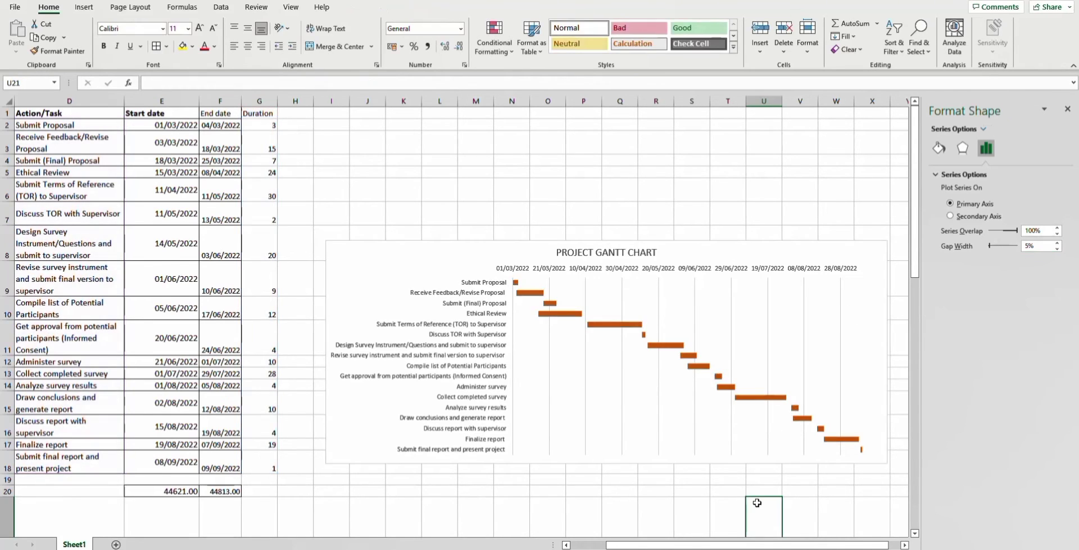
- Change the fill colour of the Duration series' task bars to a solid dark green from the theme colours
click(560, 318)
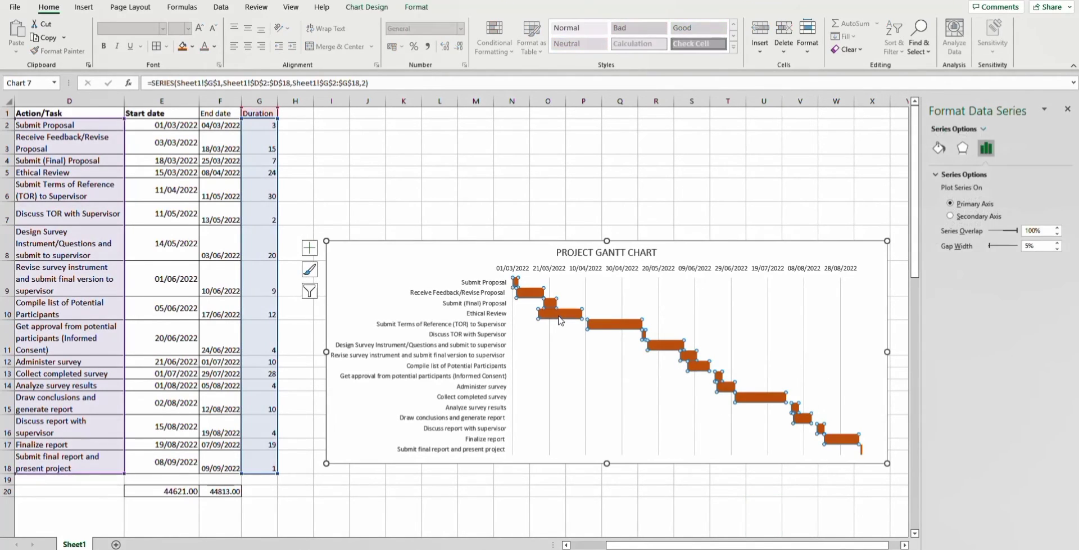
right_click(560, 319)
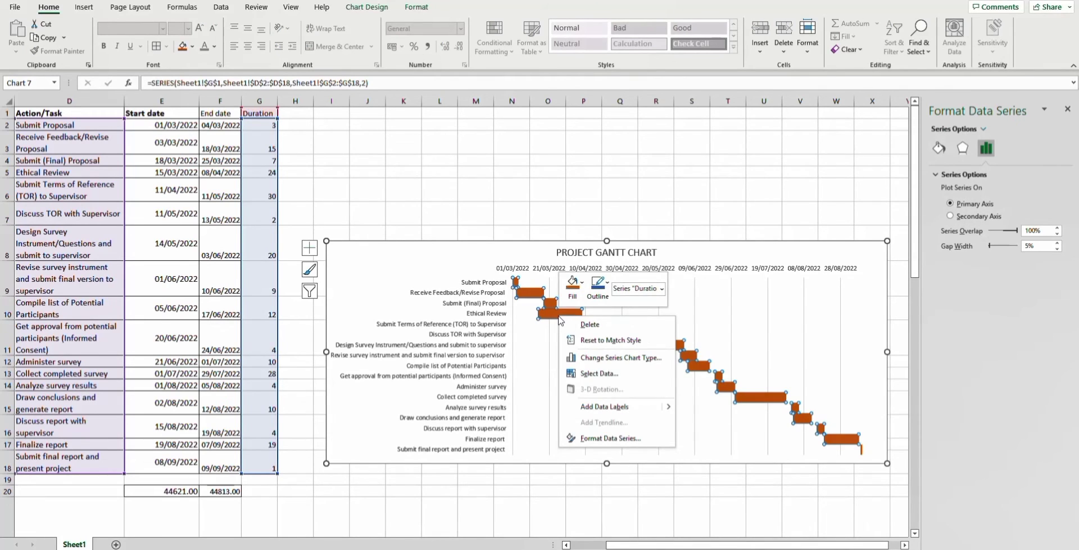
click(622, 439)
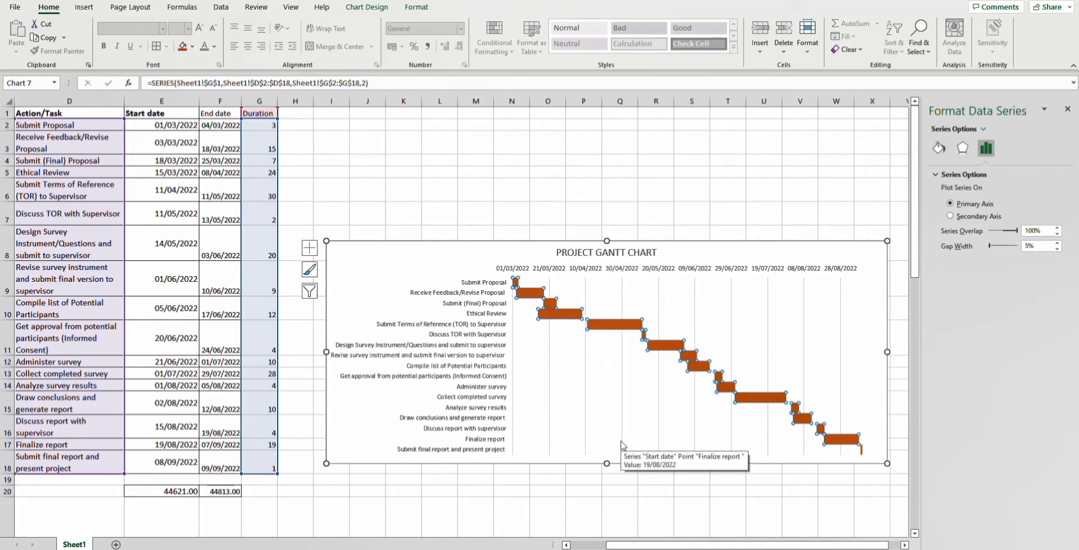
click(938, 150)
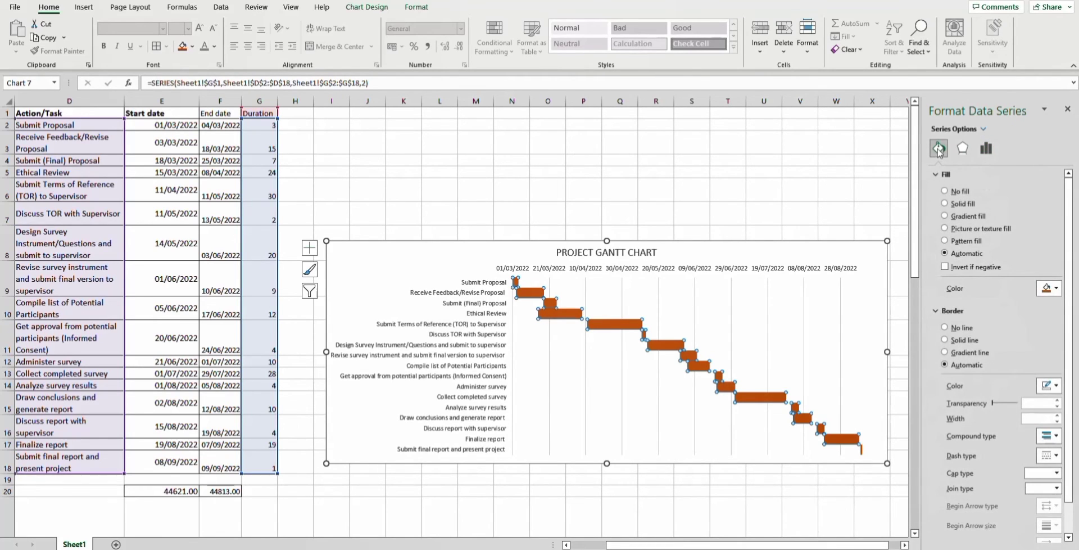
click(1046, 289)
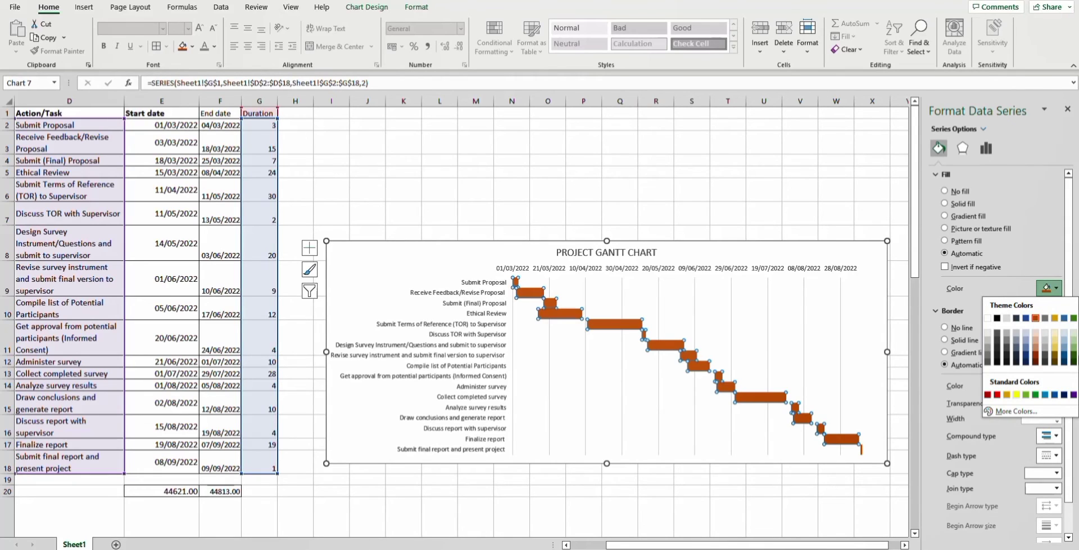
click(1073, 356)
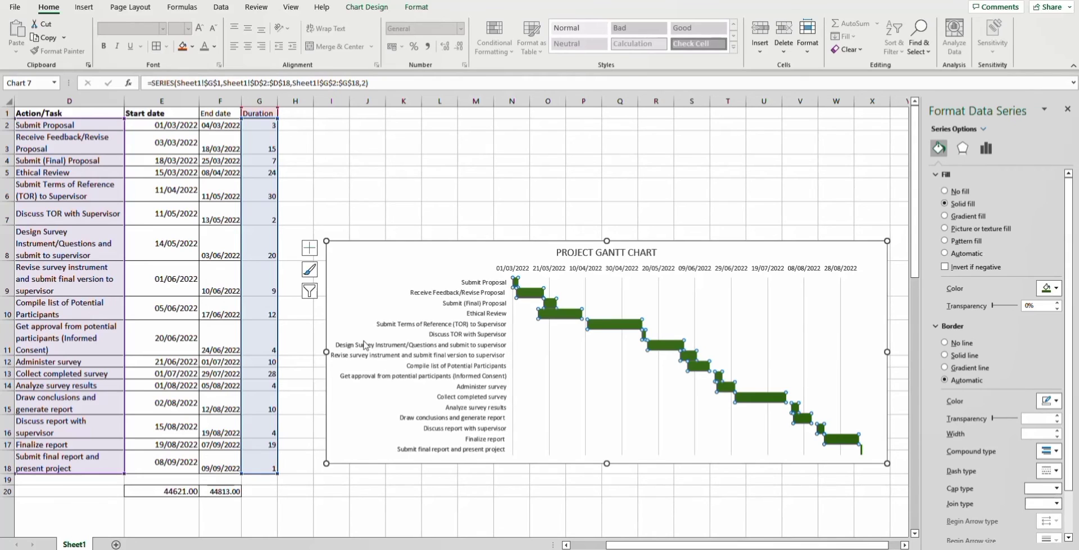
- Review the chart elements that can be added to the Gantt chart and the preset quick layouts
click(309, 254)
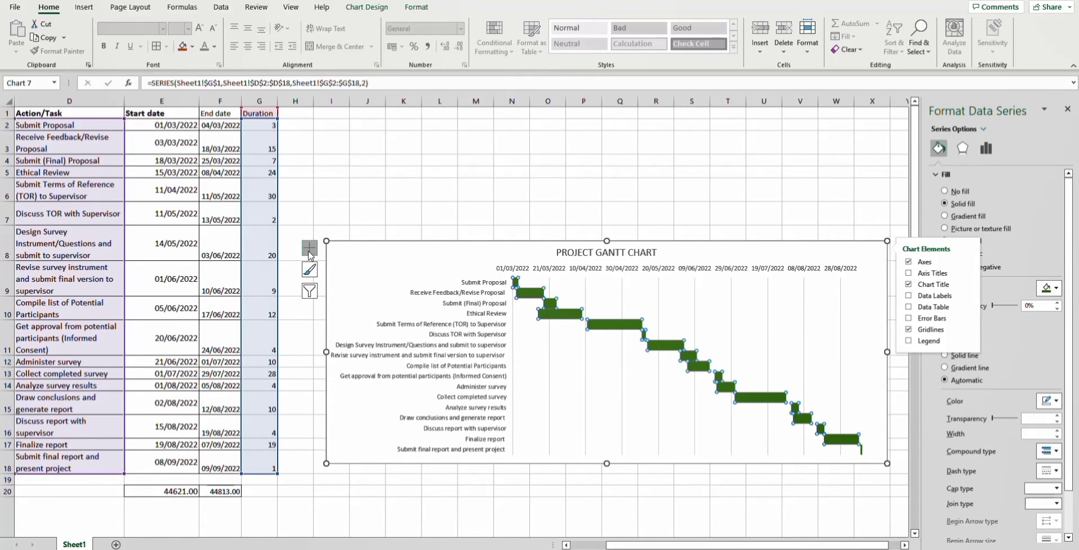
click(924, 276)
click(472, 261)
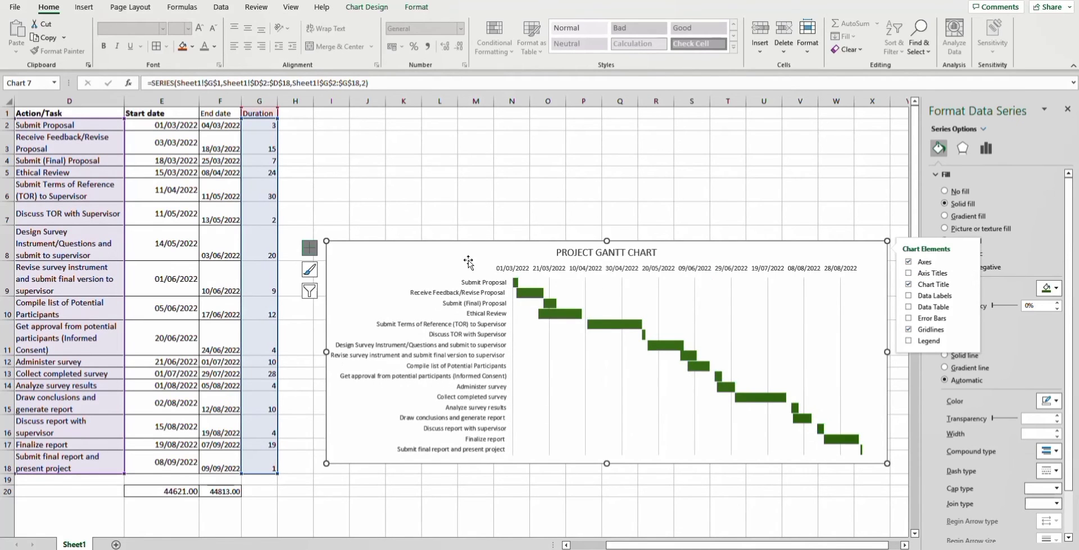
click(560, 372)
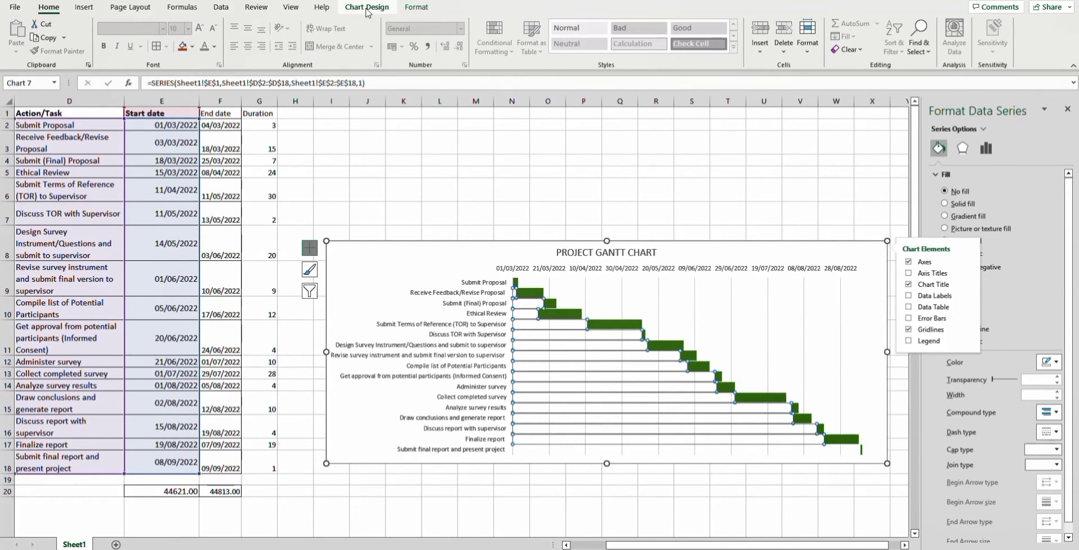
click(366, 10)
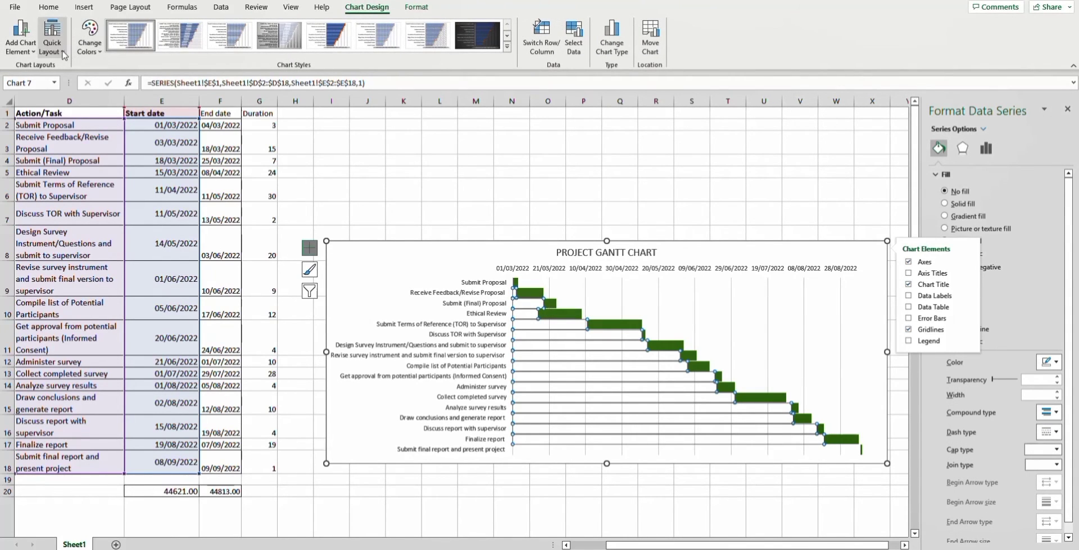
click(64, 54)
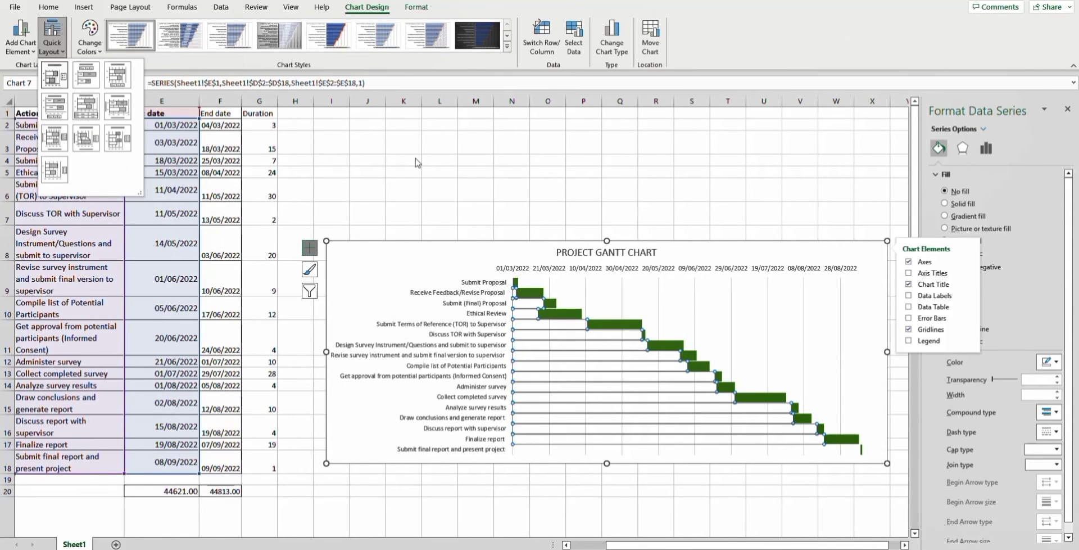
click(416, 163)
click(617, 514)
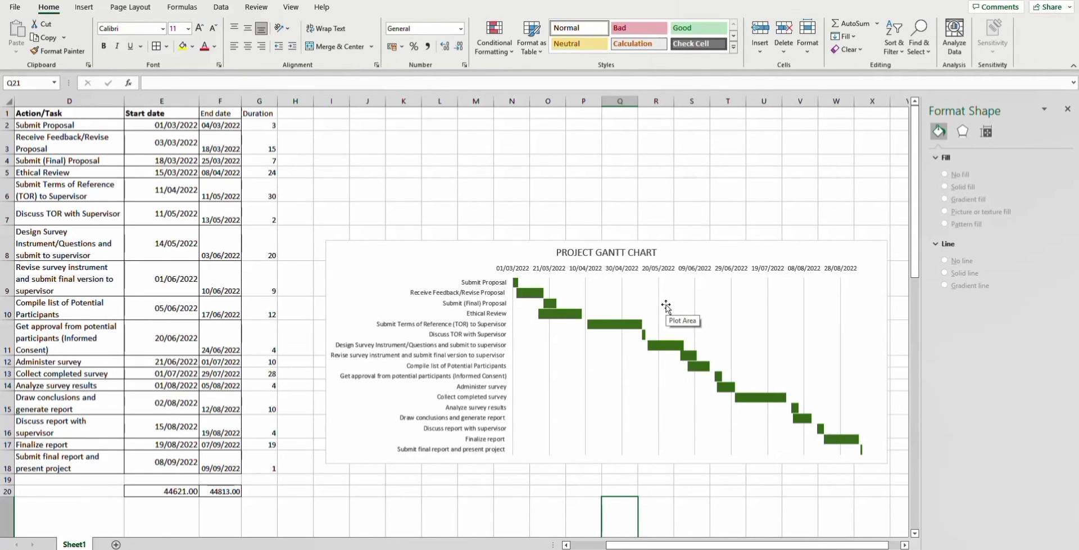
- Remove the gridlines from the Gantt chart and deselect the chart
mouse_move(622, 335)
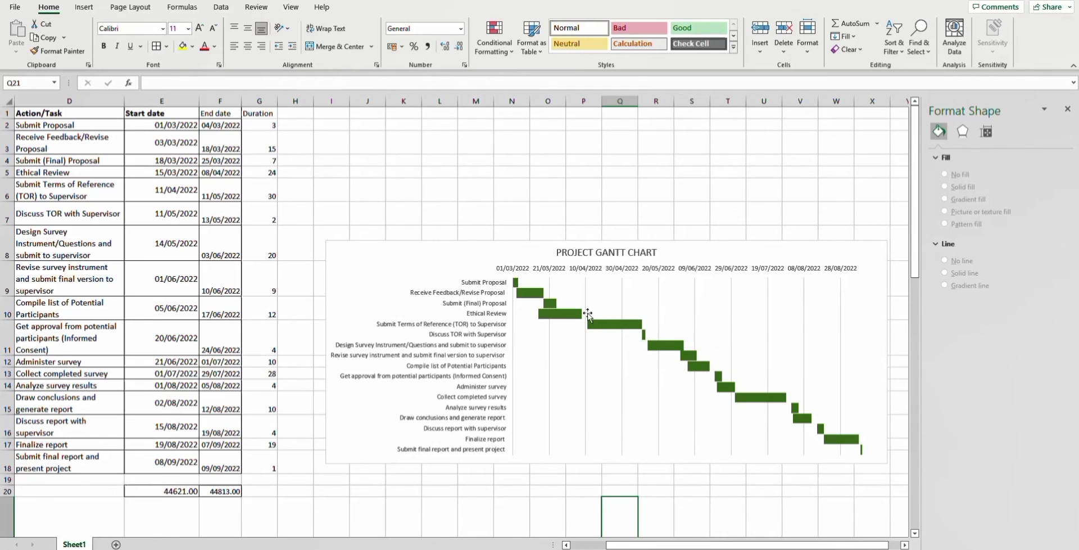
click(402, 278)
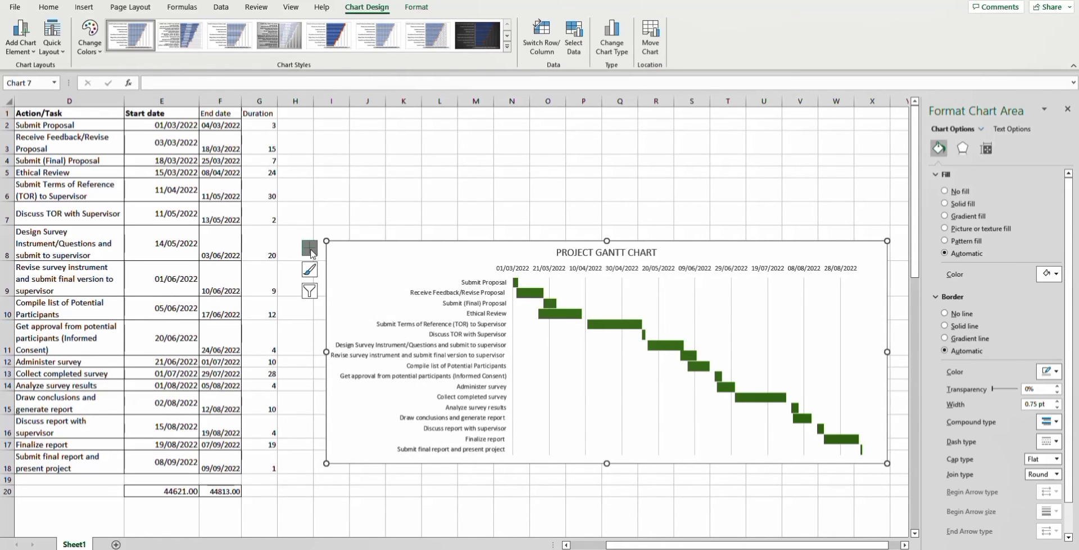
click(310, 249)
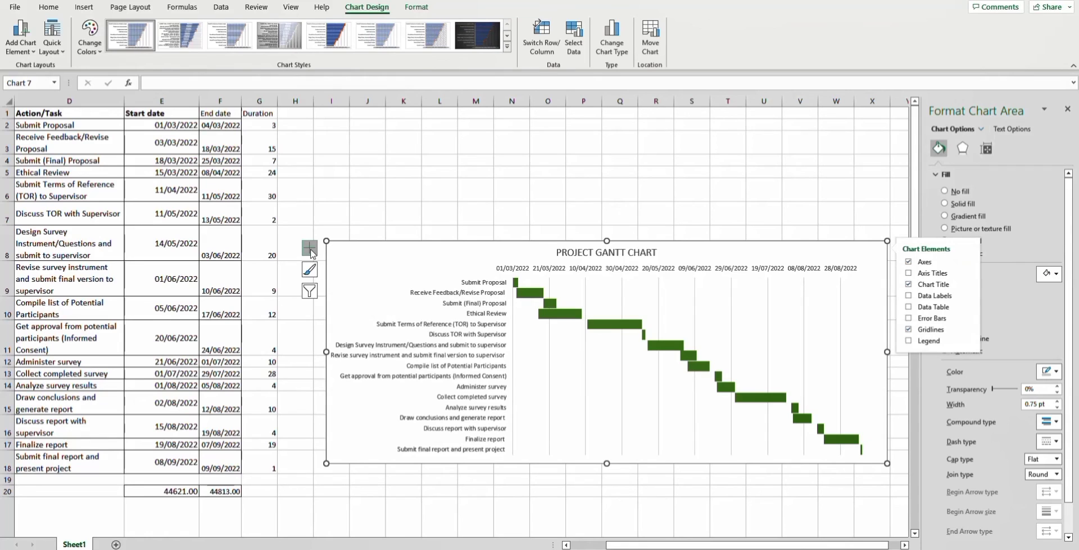
click(909, 329)
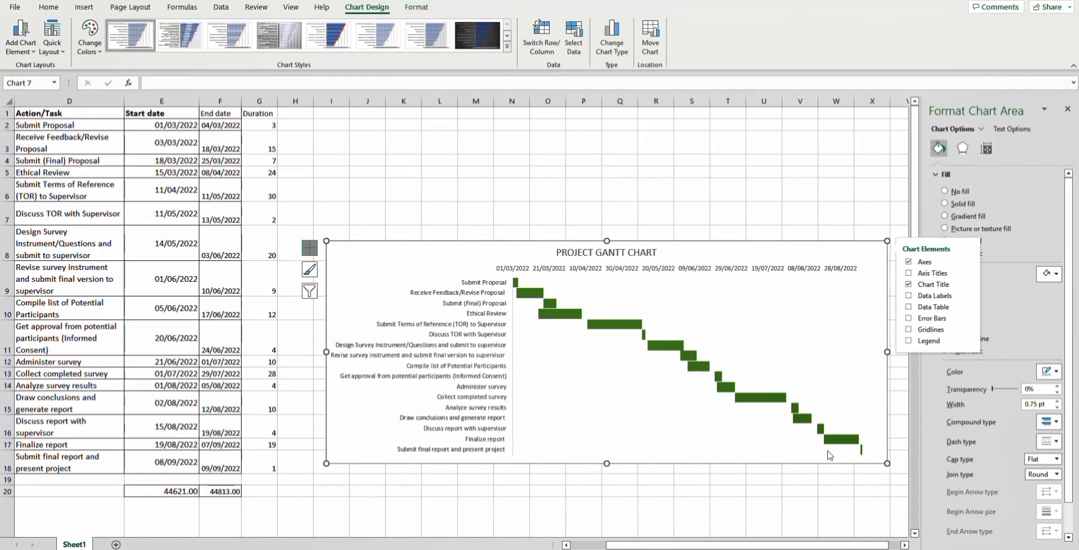
click(795, 482)
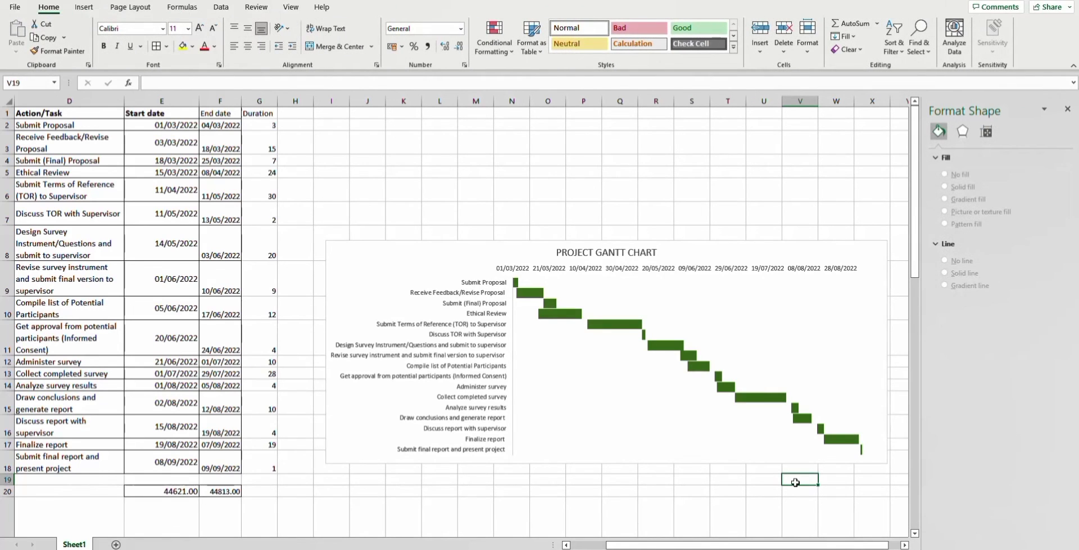